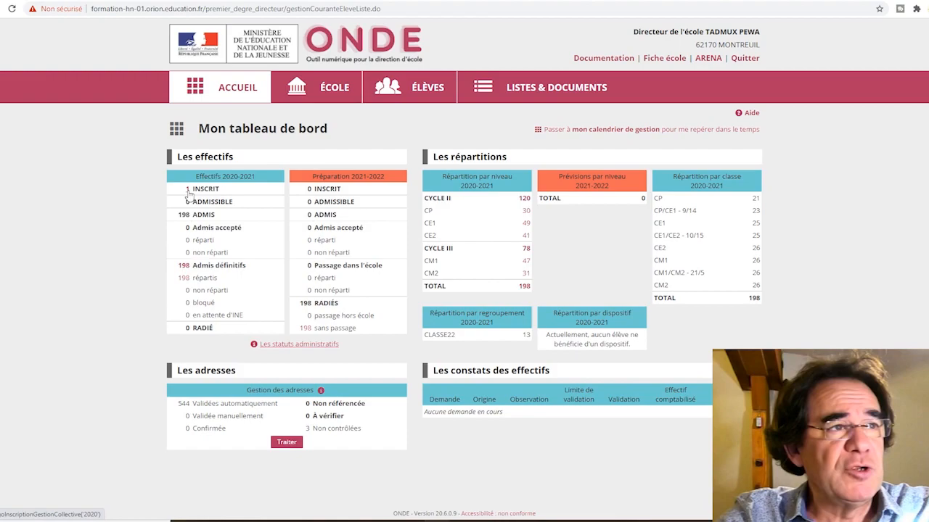
Step: Select the single registered pupil from the dashboard list for collective admission and continue
left_click(187, 192)
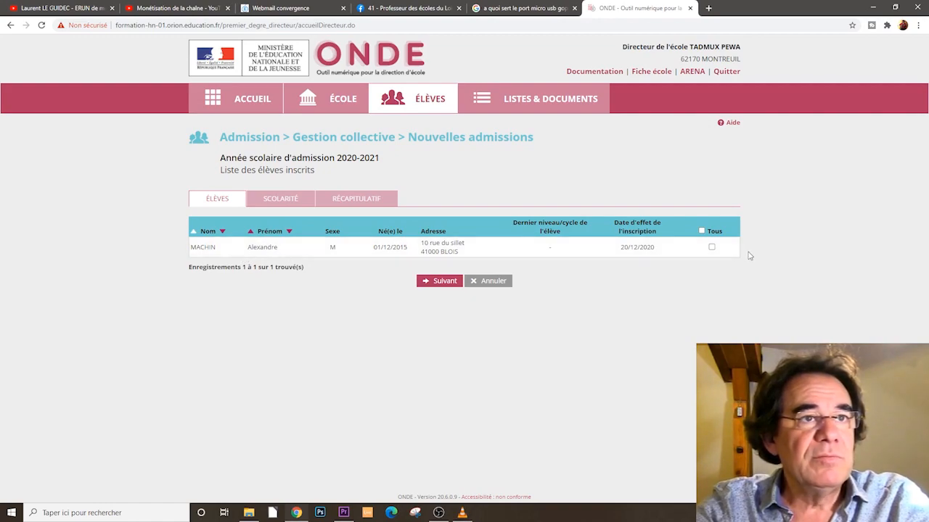
left_click(712, 249)
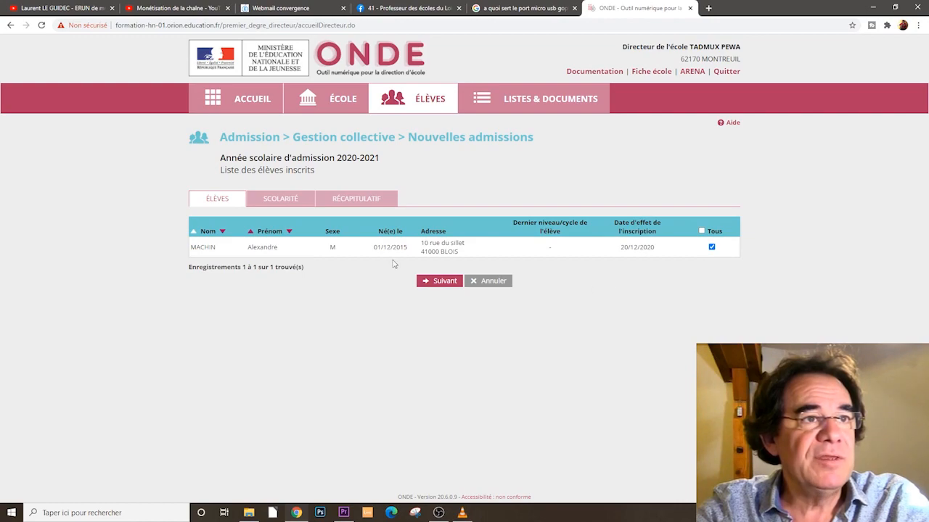
left_click(439, 282)
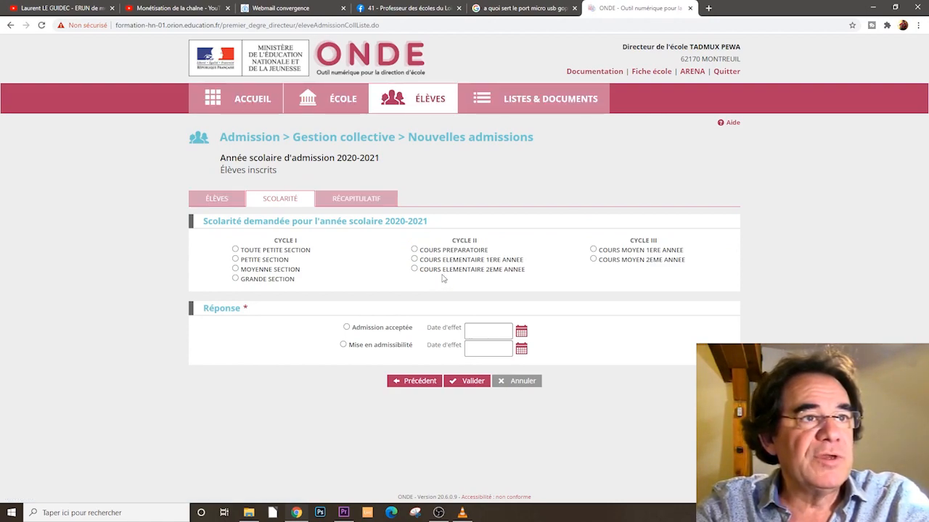
Step: Request Cours élémentaire 1ère année with Admission acceptée, effective 20/12/2020, and validate
left_click(413, 261)
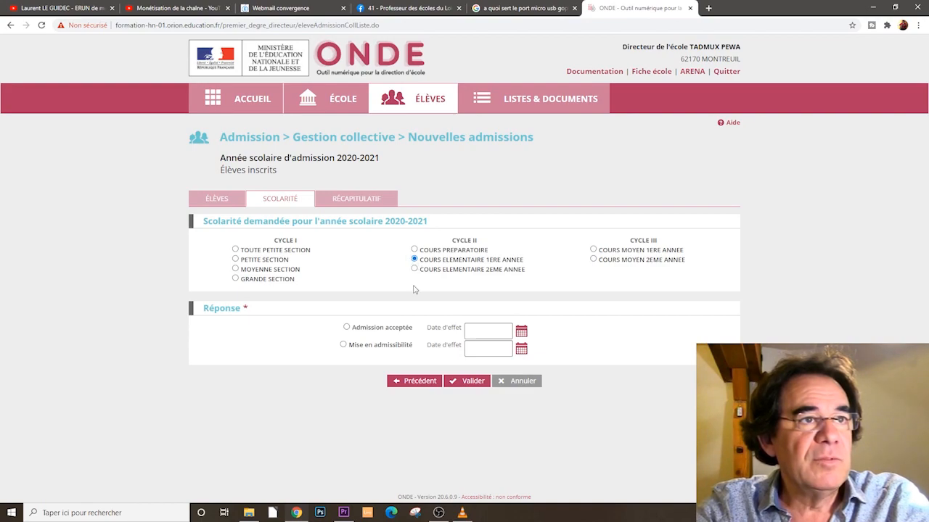
left_click(347, 328)
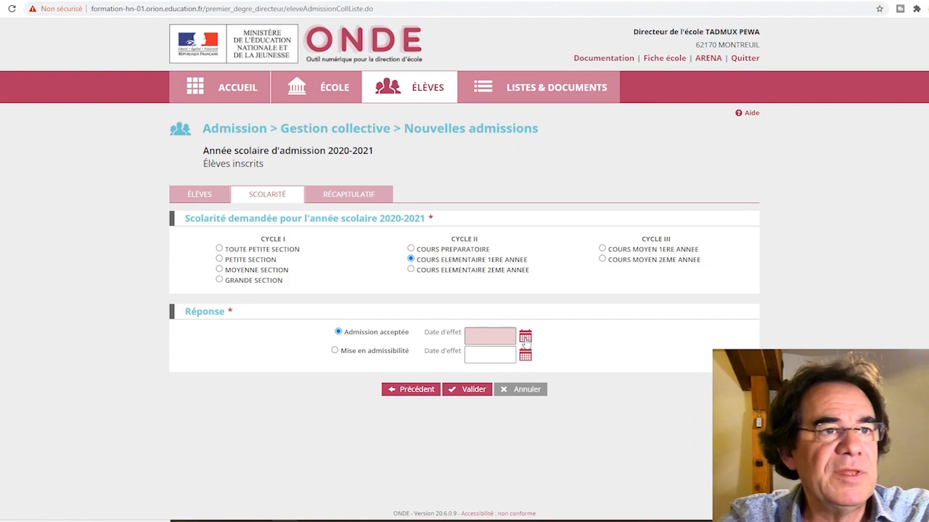
left_click(521, 331)
left_click(617, 299)
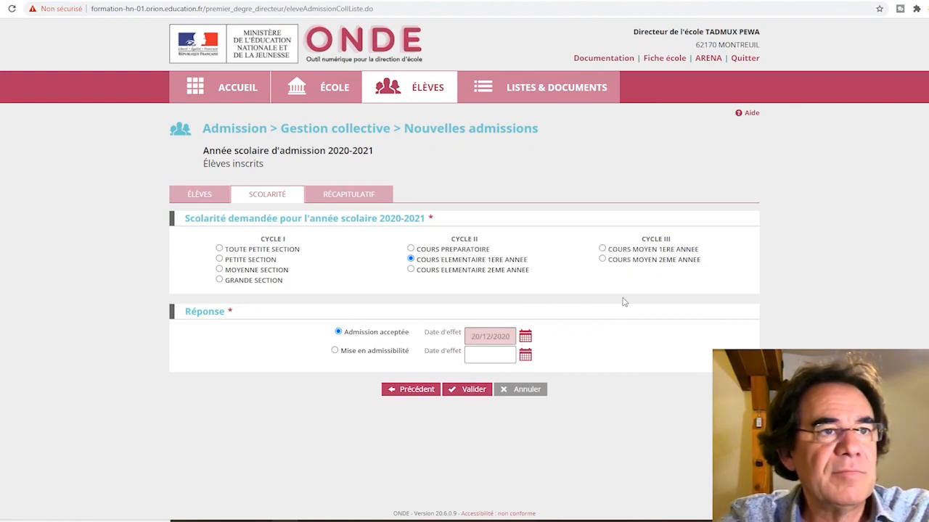
left_click(469, 390)
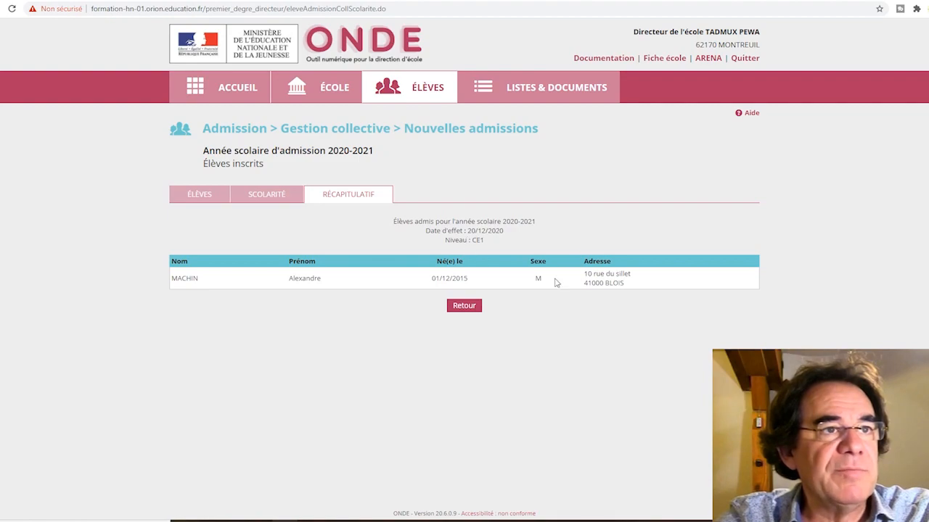
Step: Leave the admission summary and return to the ACCUEIL dashboard
left_click(469, 310)
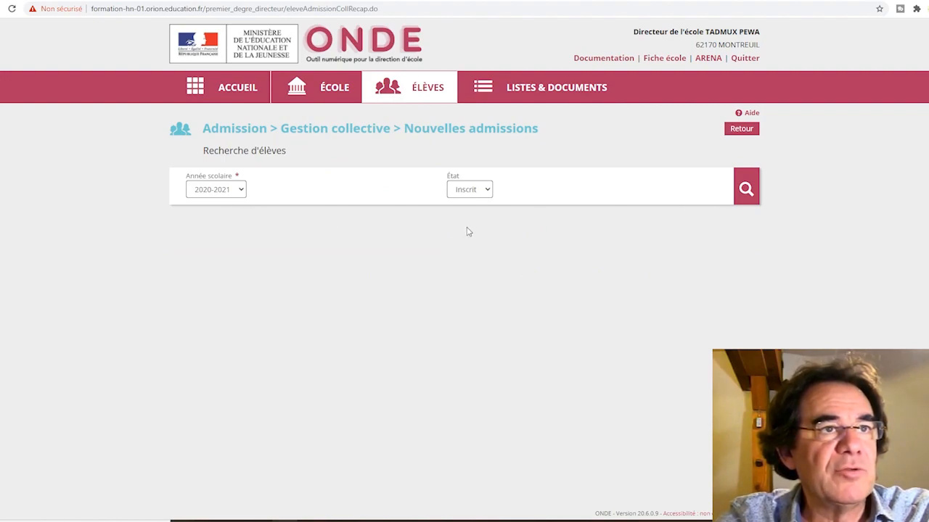
left_click(239, 91)
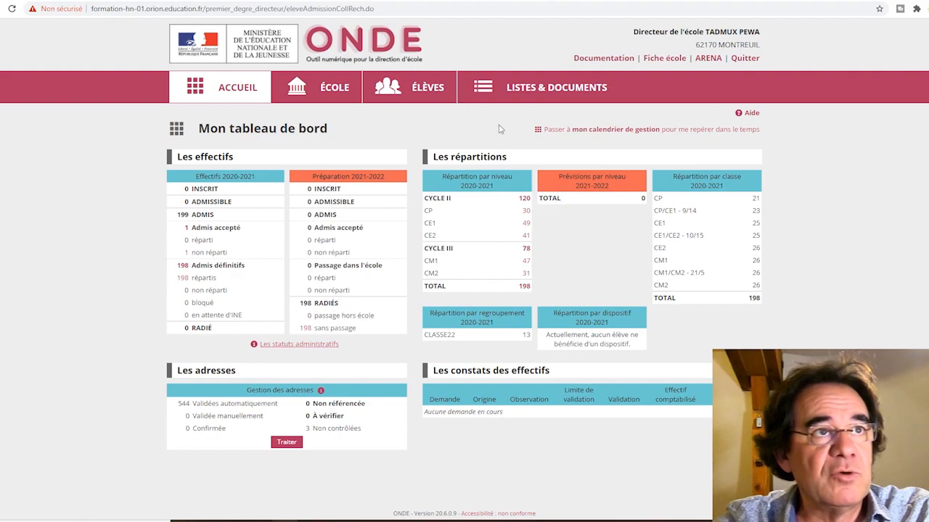
Step: Open individual new-admission recording and set the school year to 2020-2021
mouse_move(427, 89)
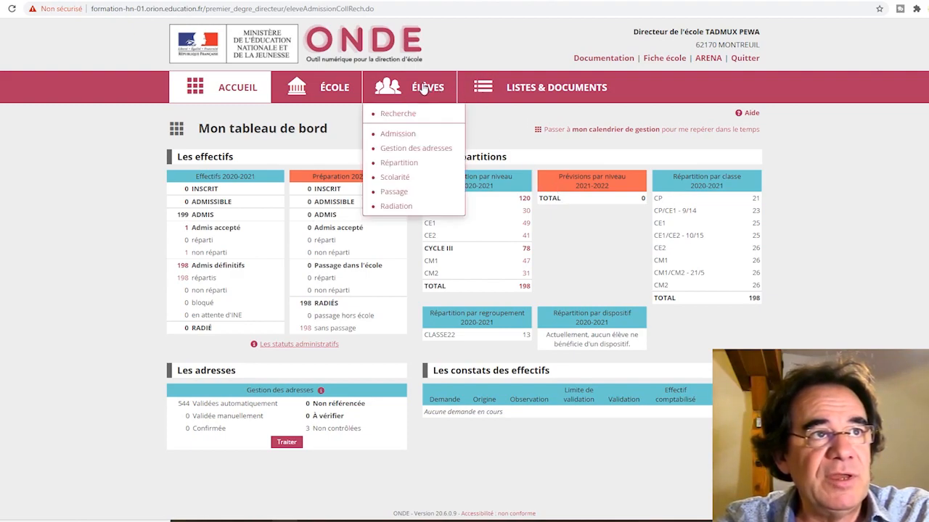
left_click(391, 135)
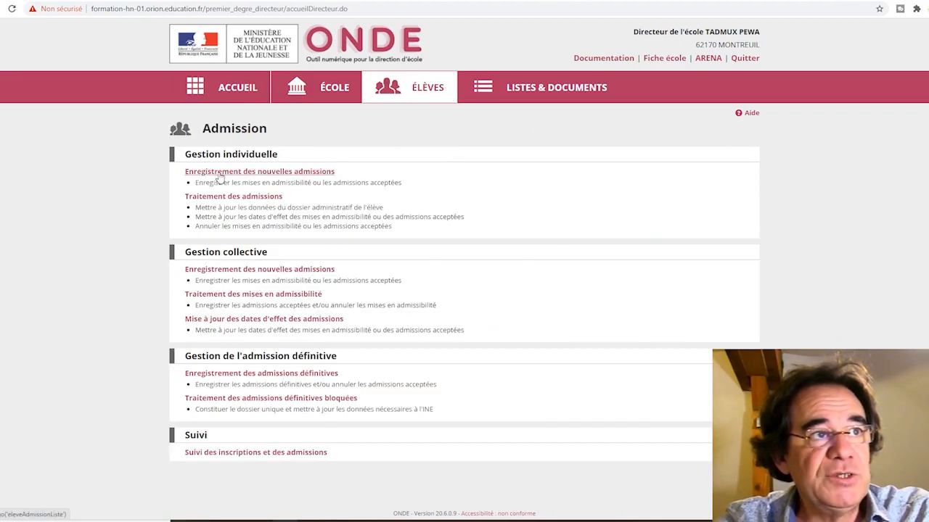
left_click(218, 174)
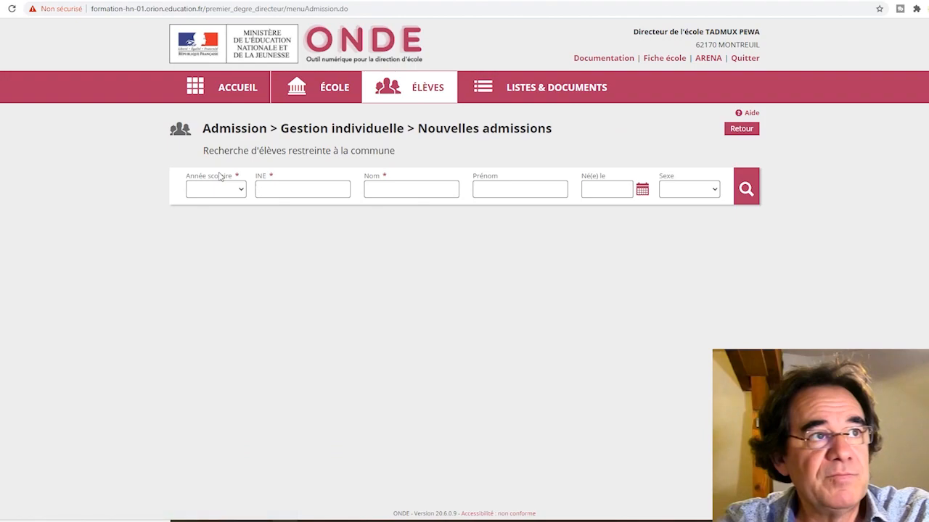
left_click(229, 190)
left_click(233, 211)
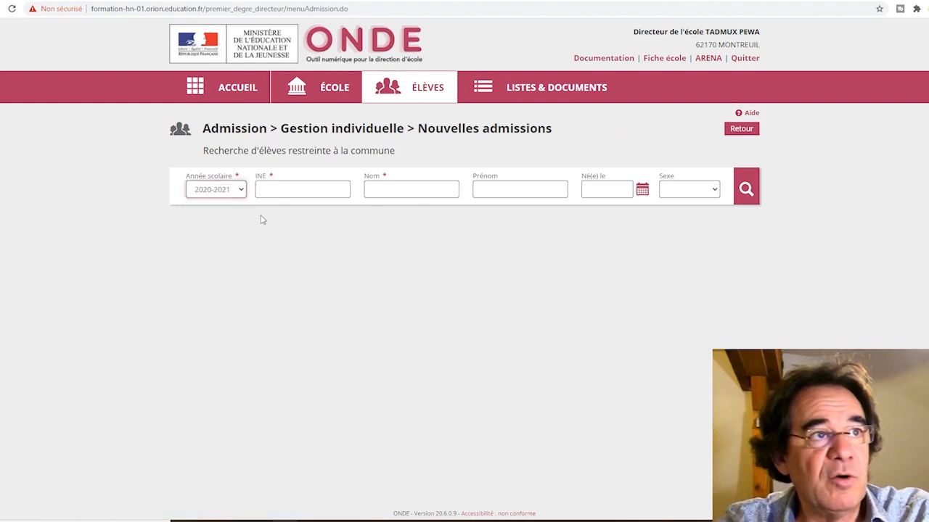
Step: Enter the new pupil's surname and first name in the search fields
left_click(390, 194)
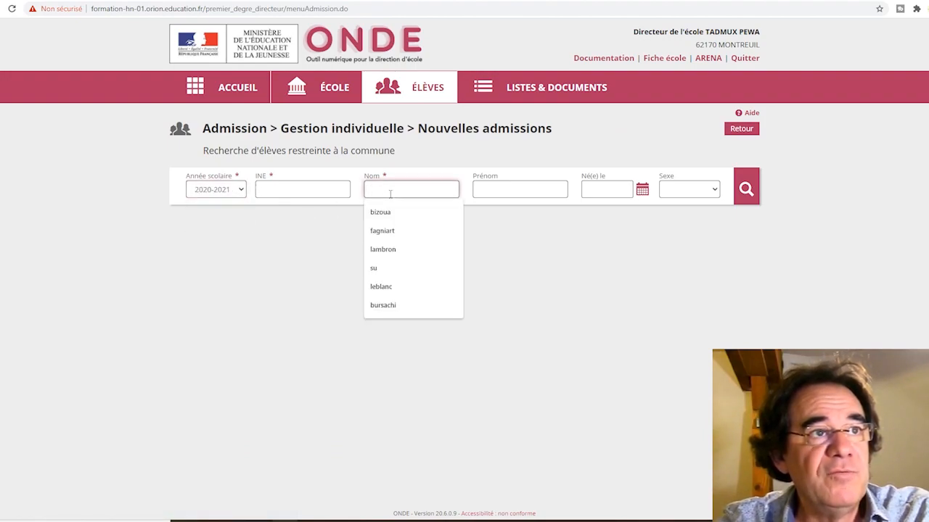
type("f")
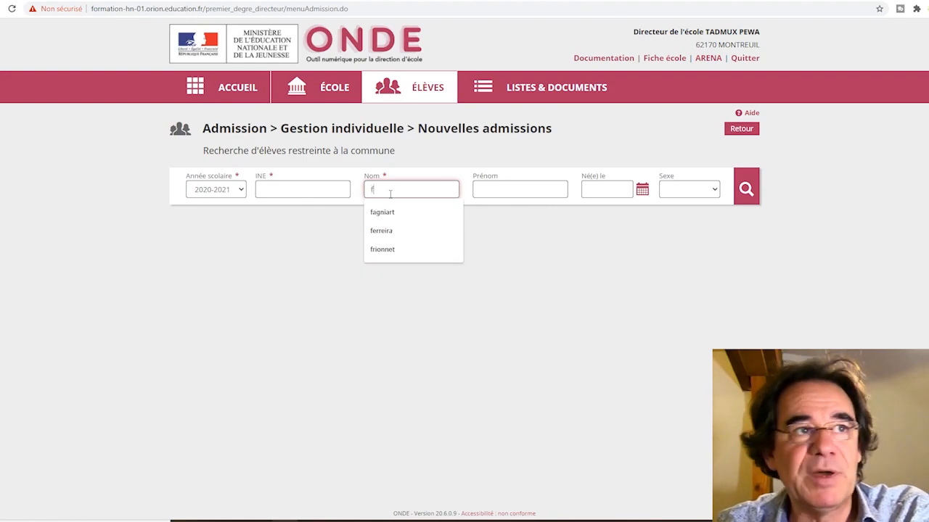
key("BackSpace")
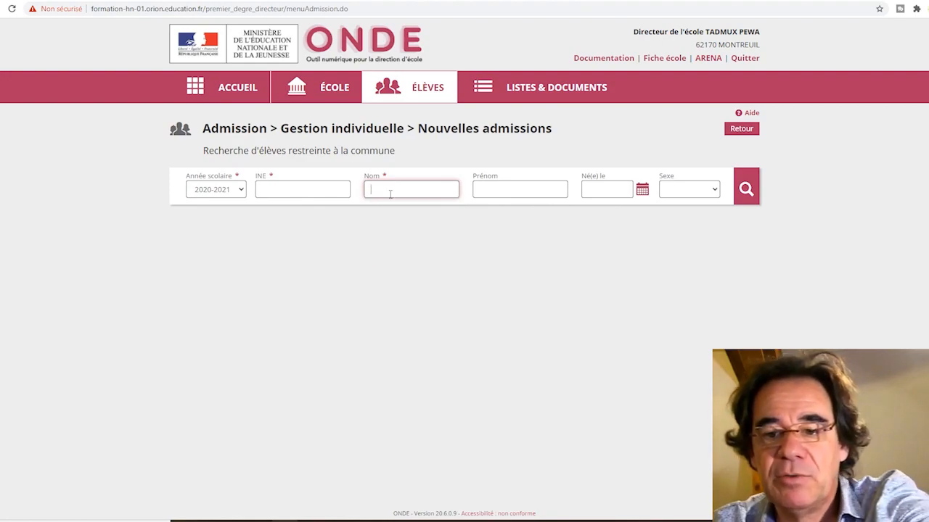
type("tru")
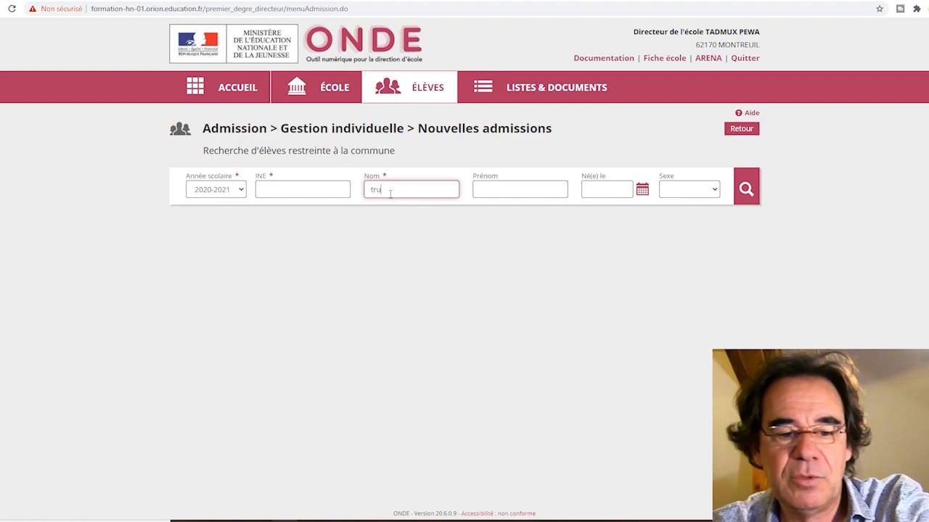
type("c")
left_click(510, 188)
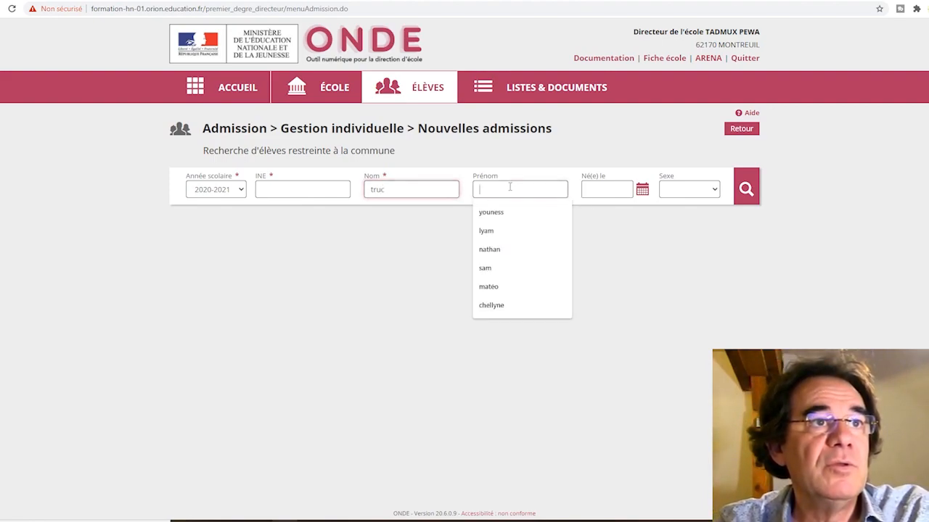
type("a")
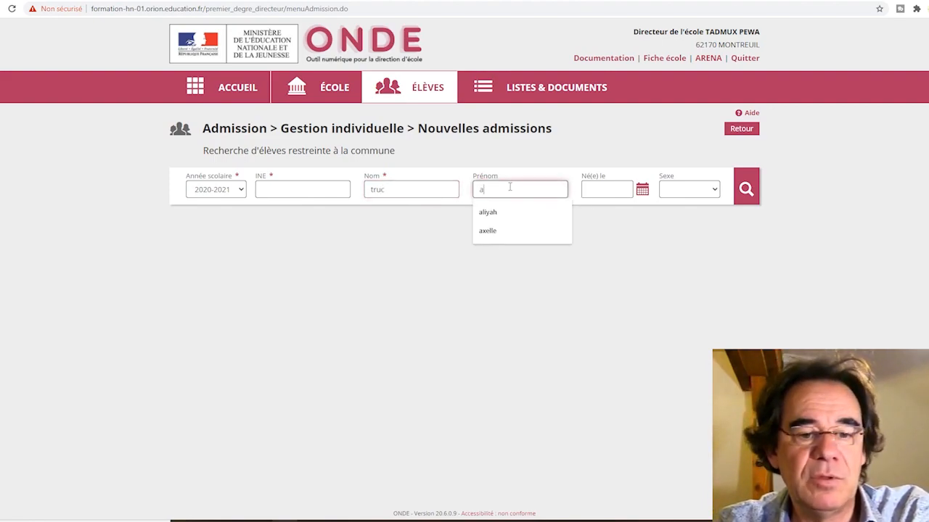
type("rthu")
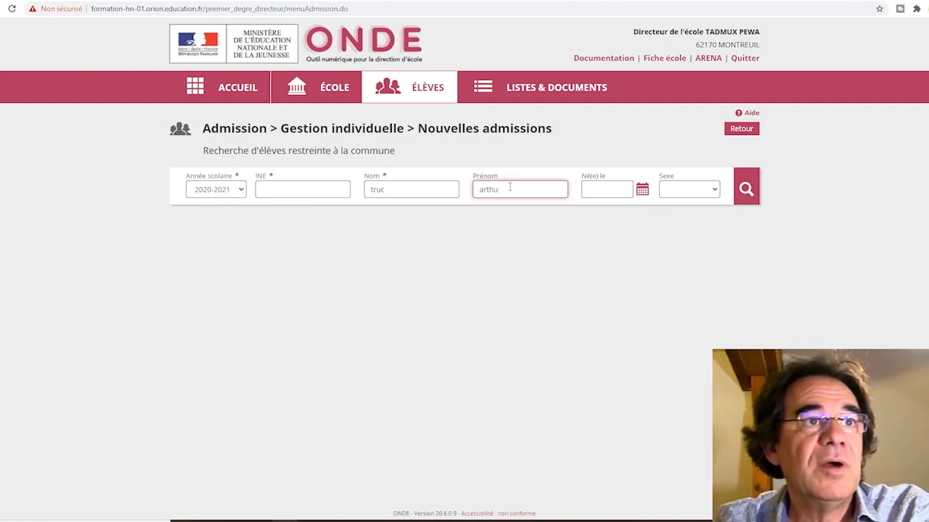
type("r")
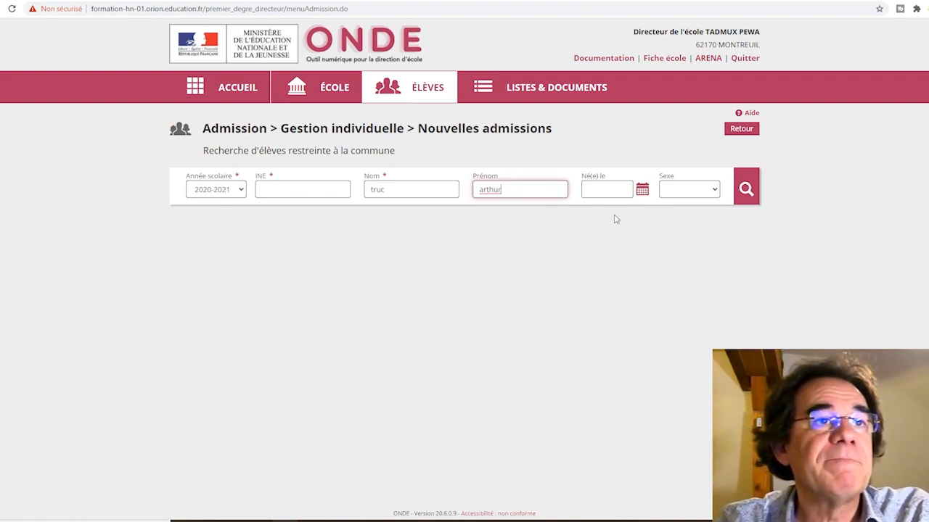
Step: Search for the pupil in the commune, then extend to 2020-2021 and earlier years
left_click(747, 192)
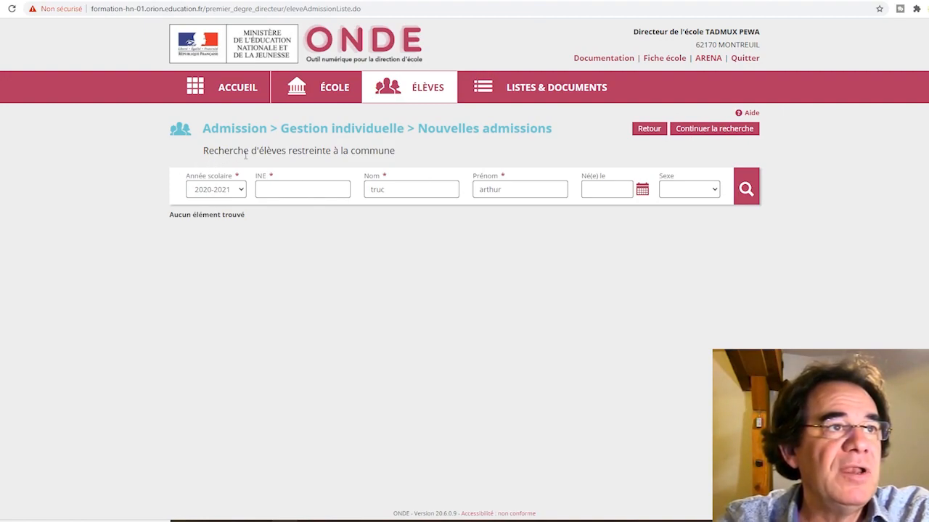
left_click(719, 131)
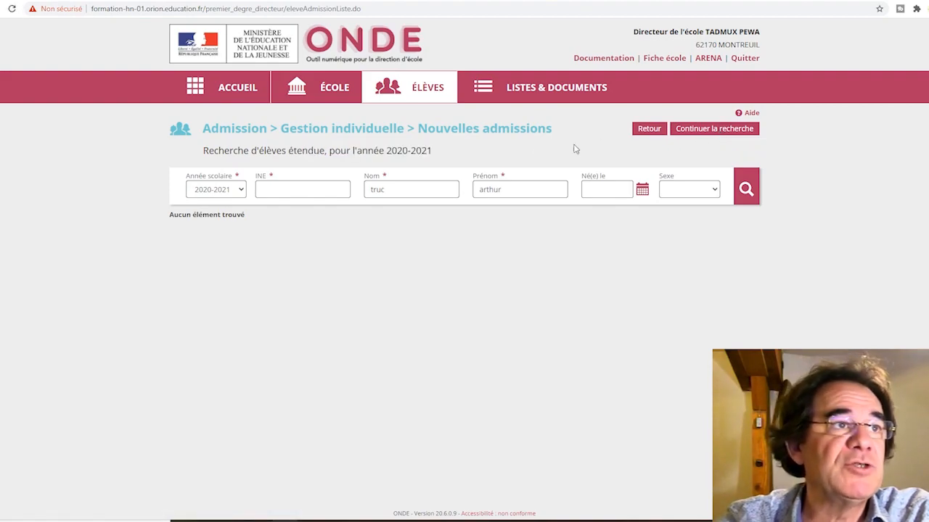
left_click(715, 129)
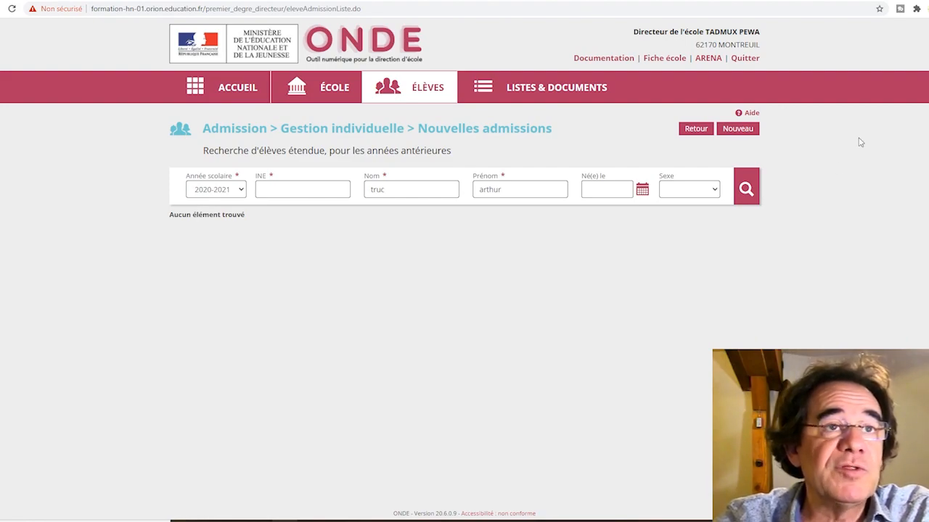
Step: Create a new pupil record from the search with the name fields carried over
left_click(737, 129)
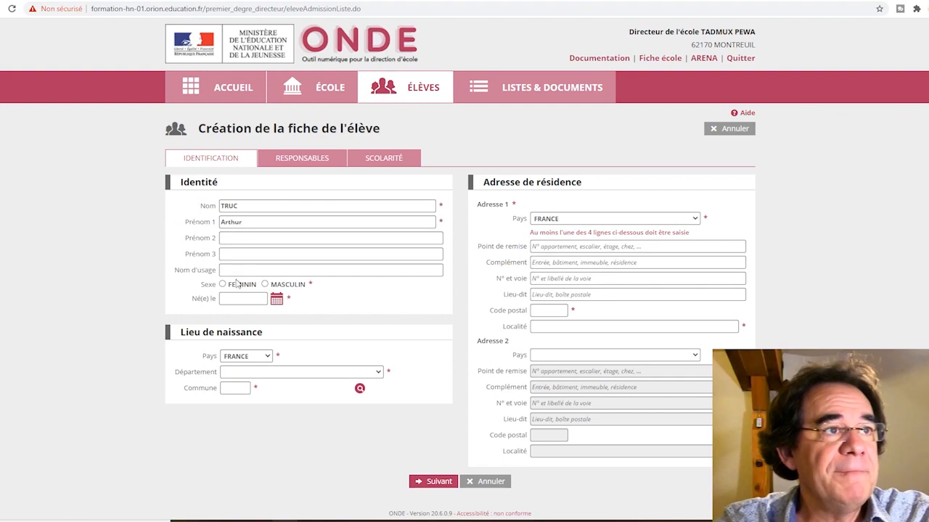
Step: Set the pupil's sex to Masculin and birth date to 01/07/2015
left_click(265, 285)
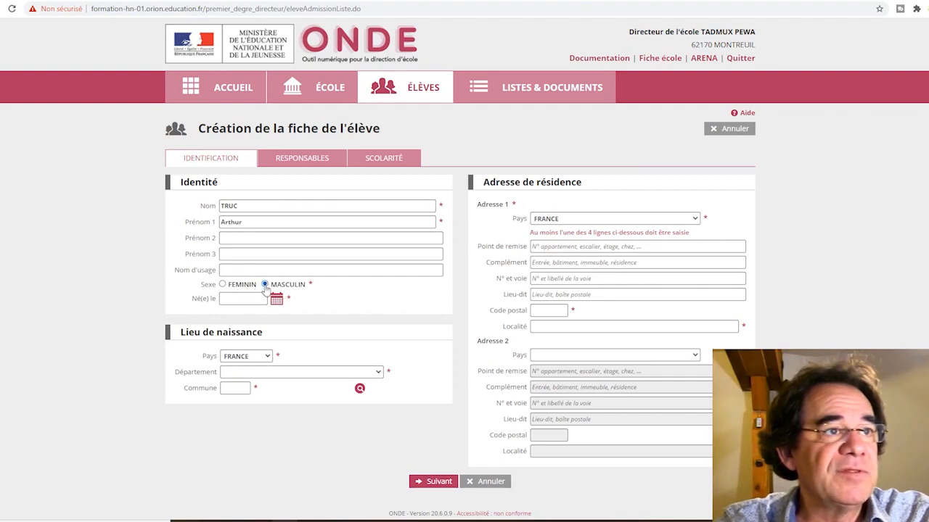
left_click(276, 300)
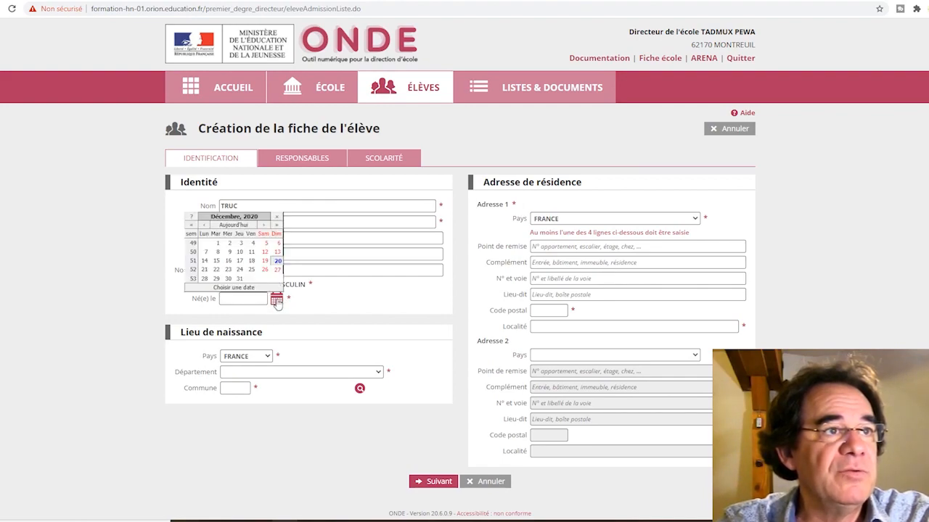
left_click(191, 226)
left_click(191, 226)
left_click(191, 225)
left_click(191, 225)
left_click(190, 225)
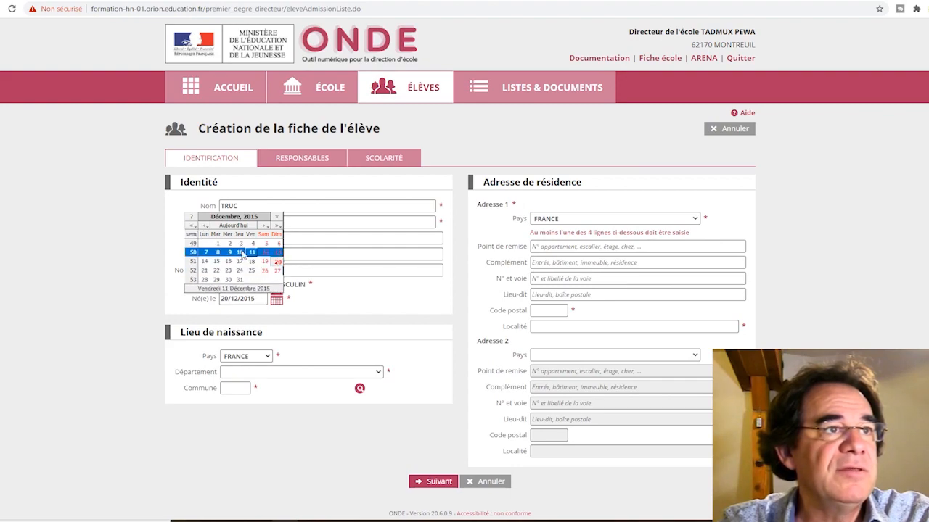
left_click(190, 225)
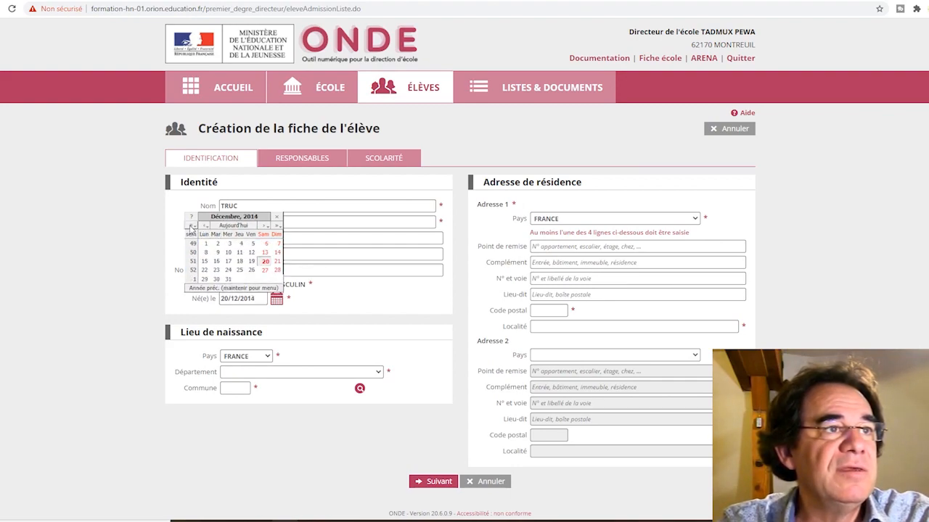
left_click(191, 225)
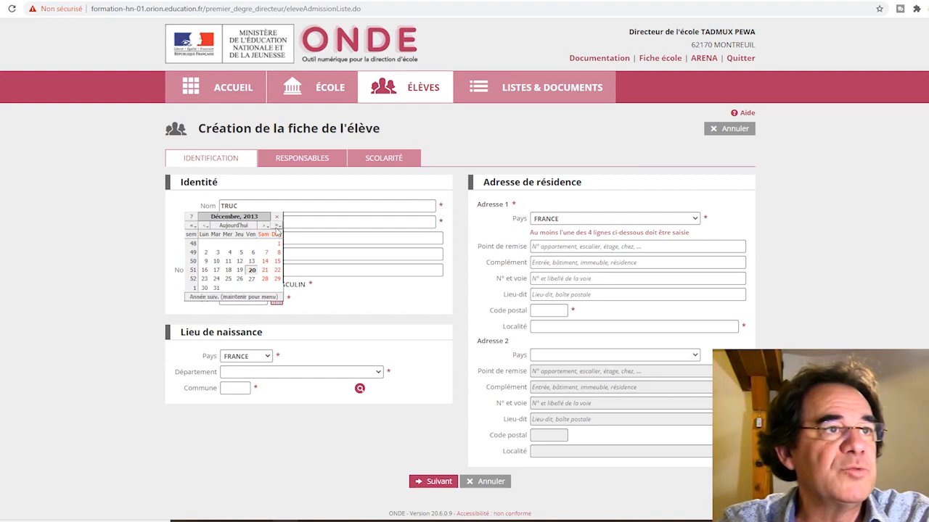
left_click(276, 227)
left_click(277, 227)
left_click(205, 226)
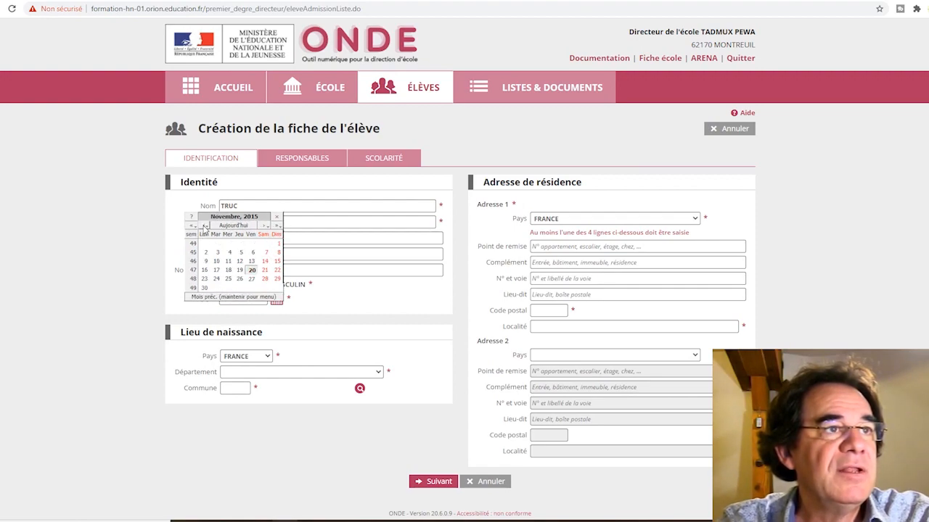
left_click(205, 227)
left_click(206, 226)
left_click(205, 227)
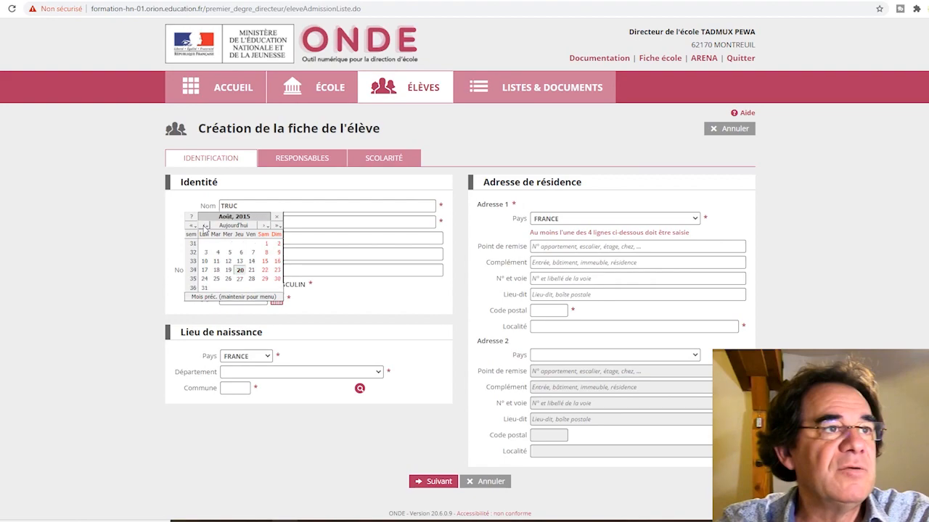
left_click(205, 227)
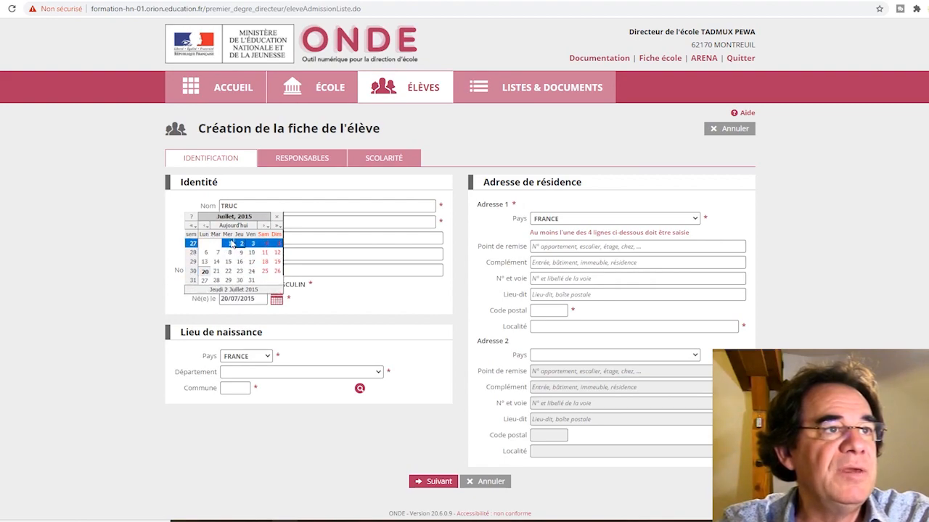
left_click(230, 244)
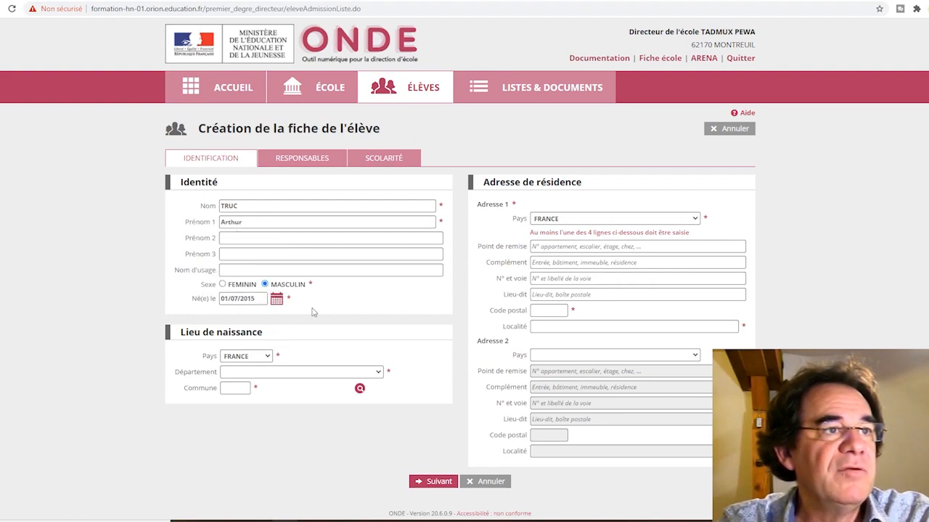
Step: Keep FRANCE as birth country and choose département 041 - LOIR-ET-CHER
left_click(267, 359)
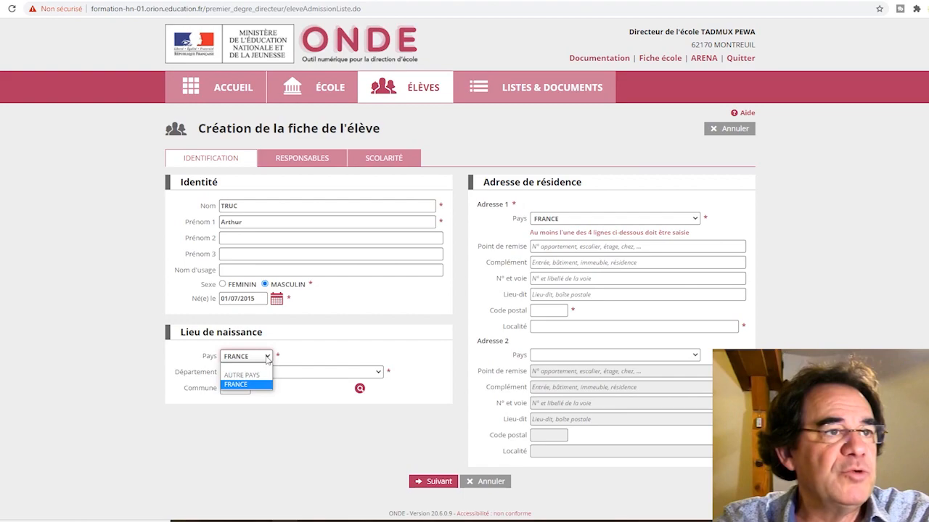
left_click(267, 358)
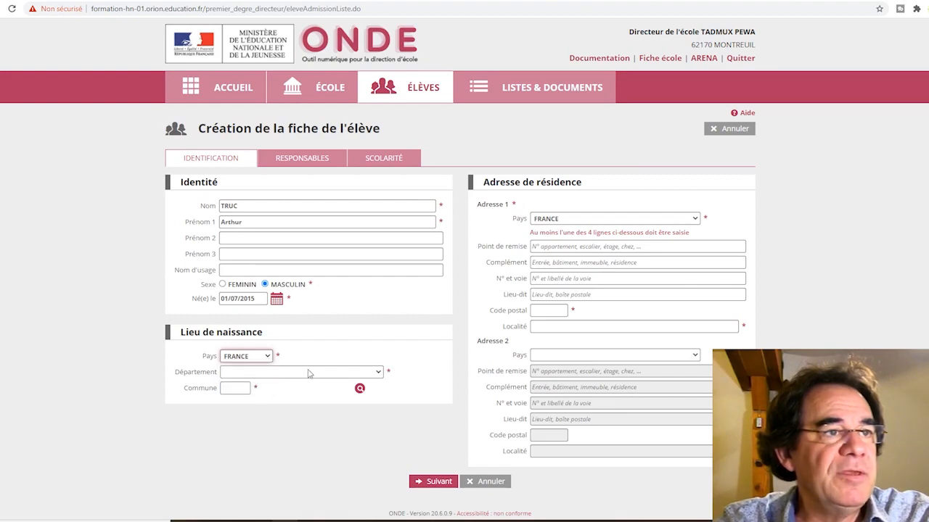
left_click(378, 372)
scroll(347, 334, "down", 10)
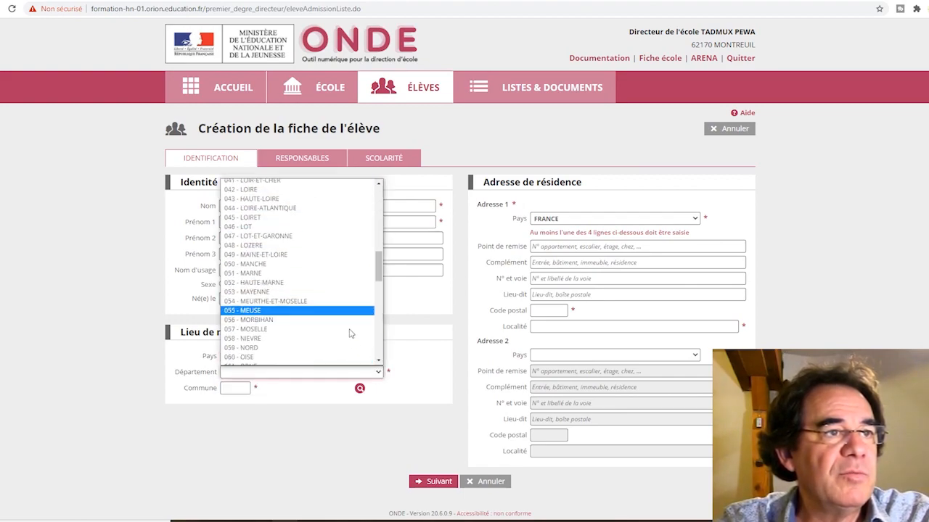
scroll(300, 315, "up", 5)
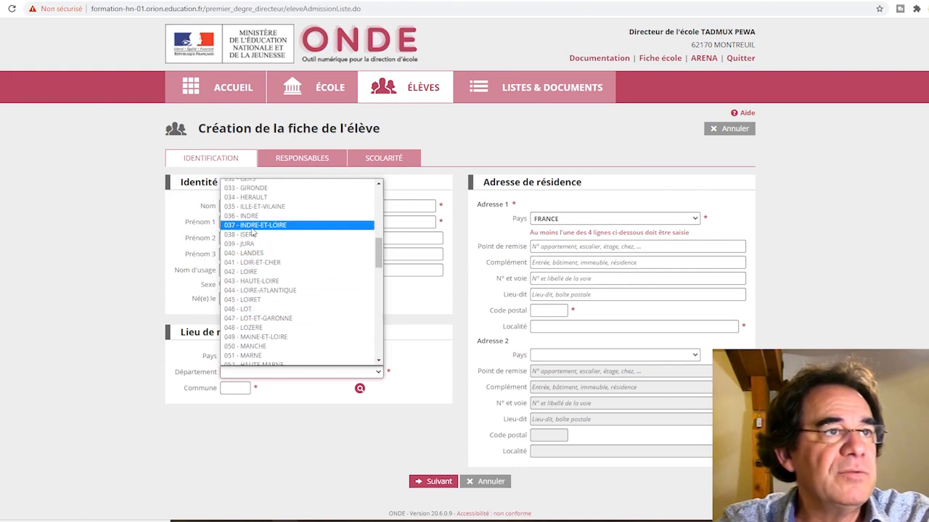
left_click(260, 263)
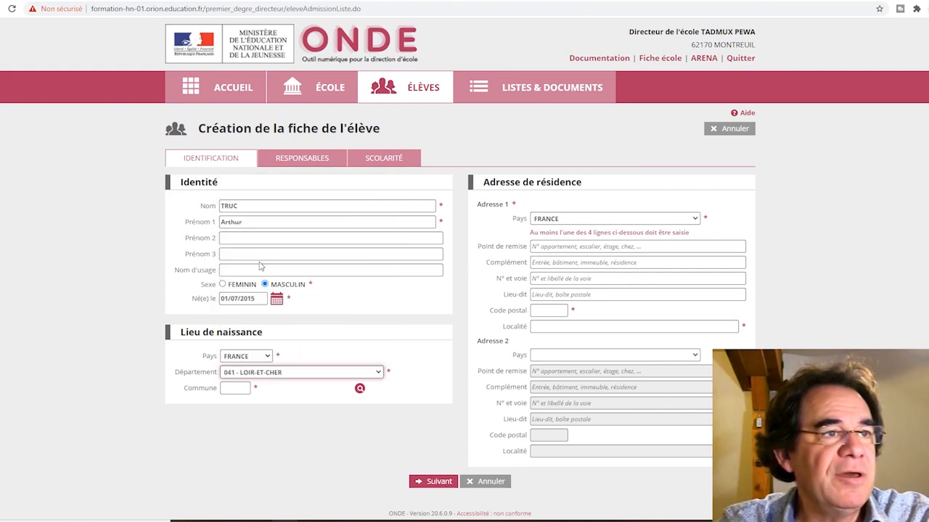
left_click(237, 387)
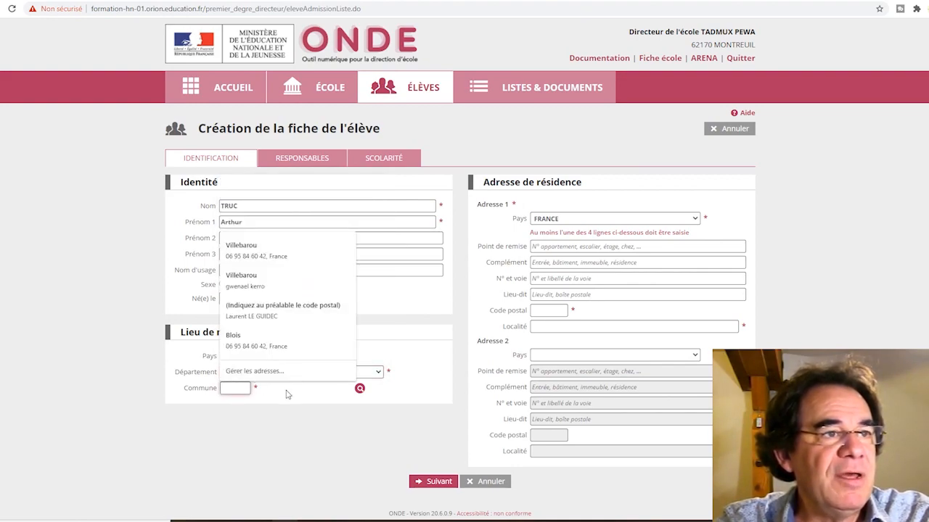
left_click(266, 414)
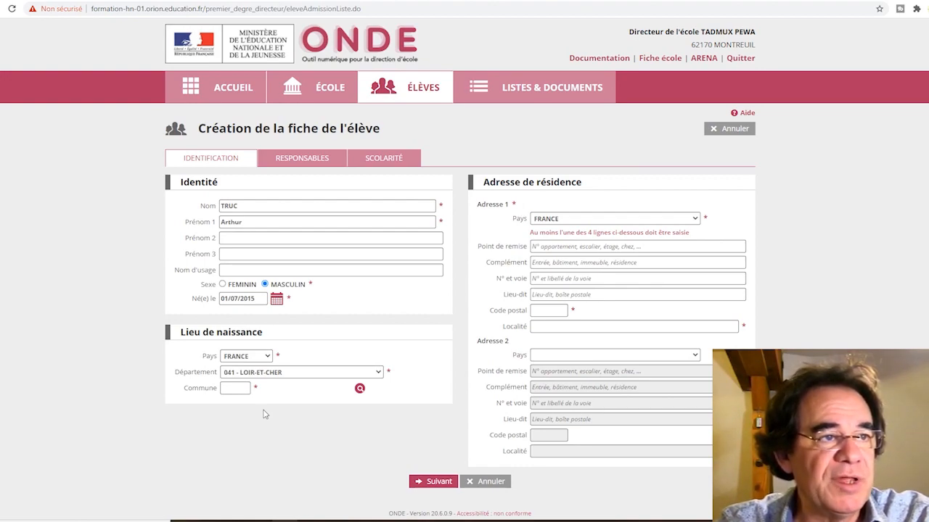
Step: Search communes for 'blois' and select 41018 - Blois as the birth commune
left_click(360, 390)
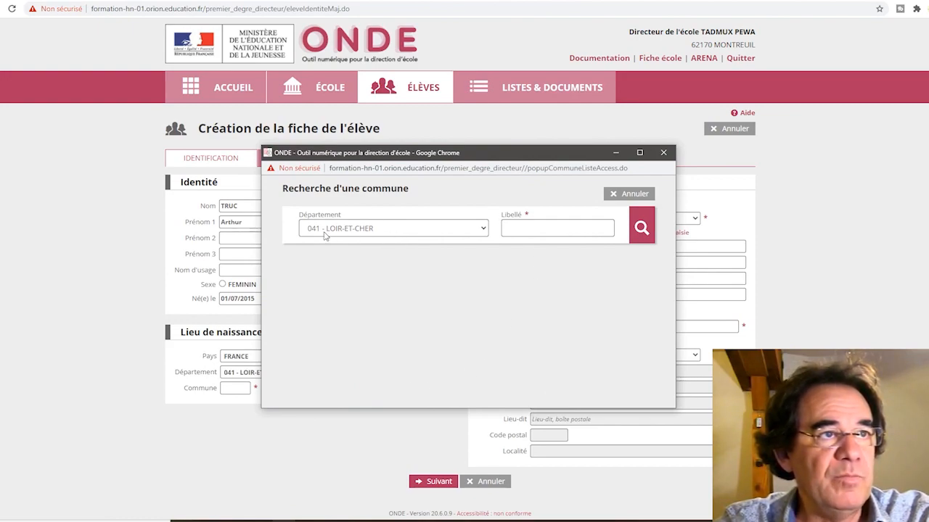
left_click(528, 228)
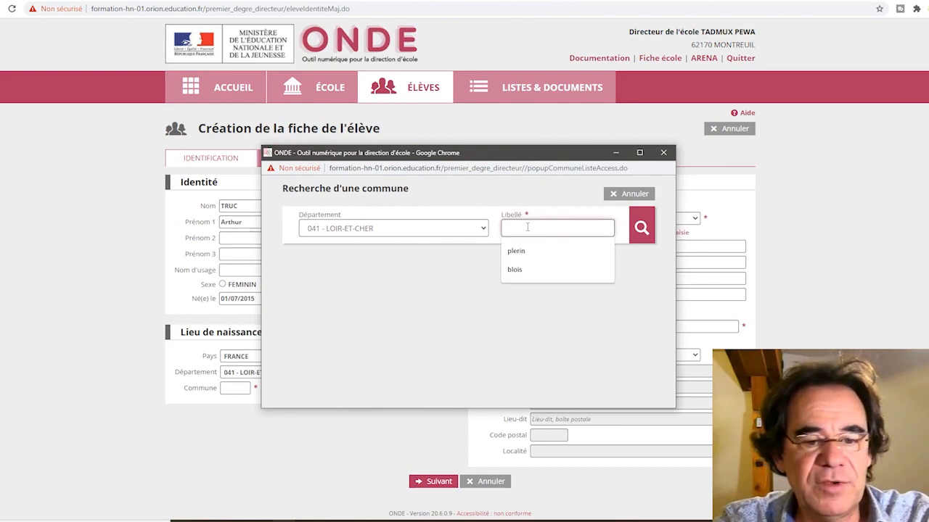
type("blois")
left_click(524, 251)
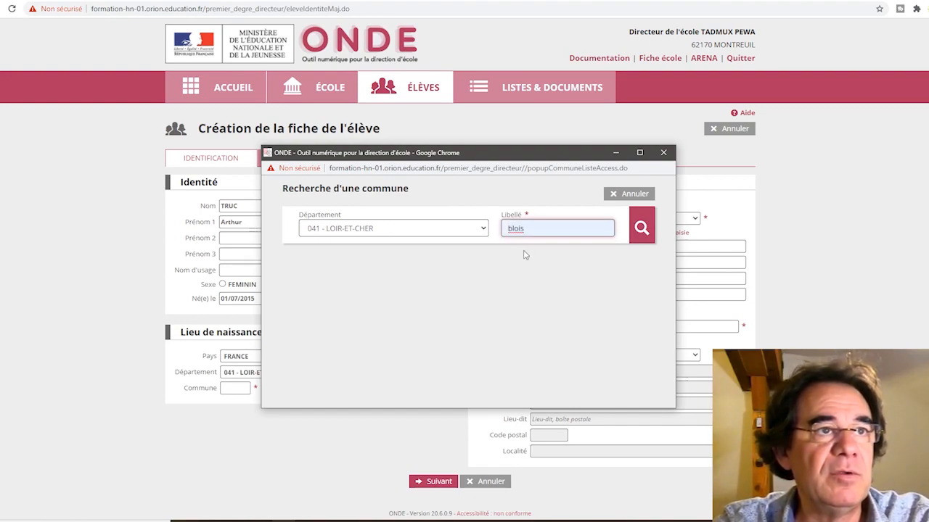
left_click(641, 227)
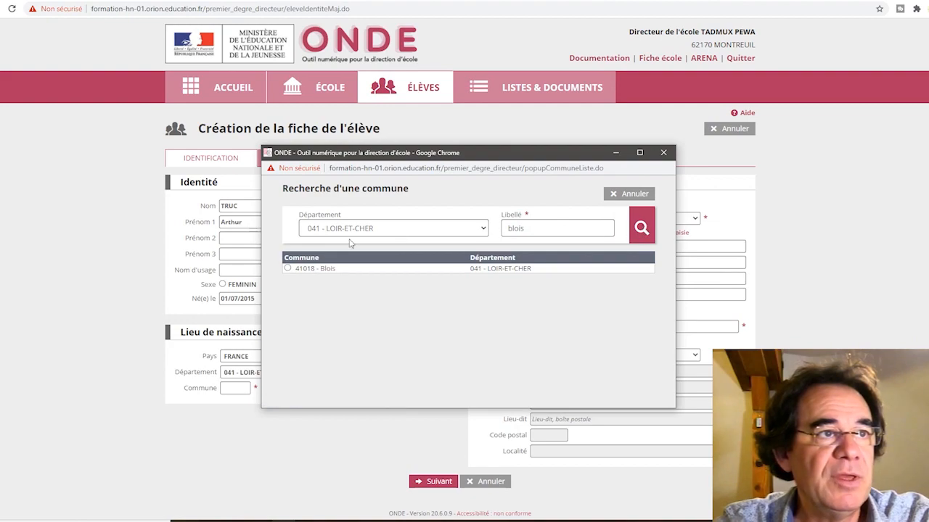
left_click(287, 269)
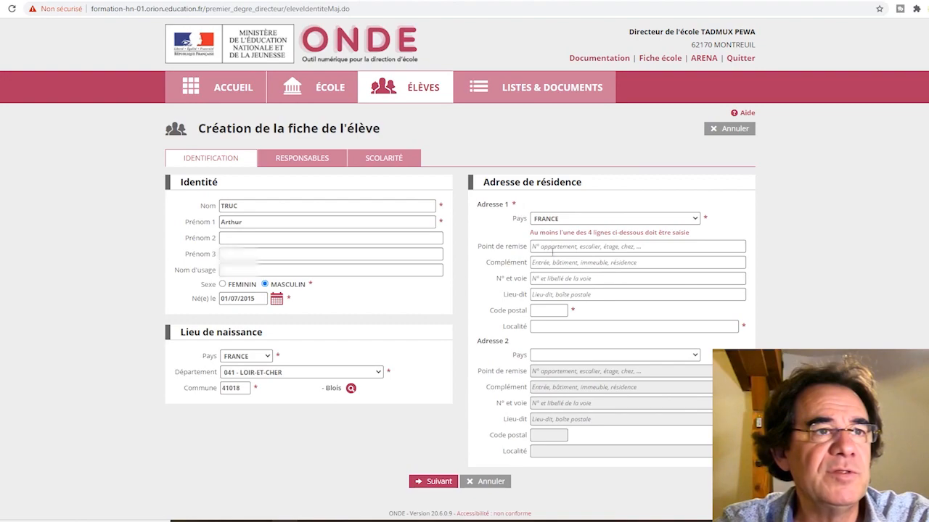
Step: Enter the residence street and number, postcode and locality, accepting the suggested values
left_click(554, 274)
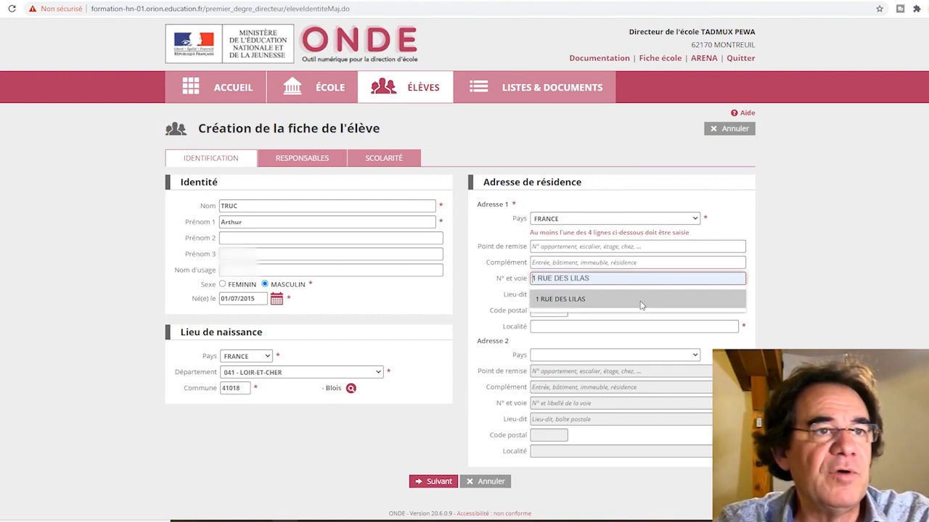
left_click(569, 299)
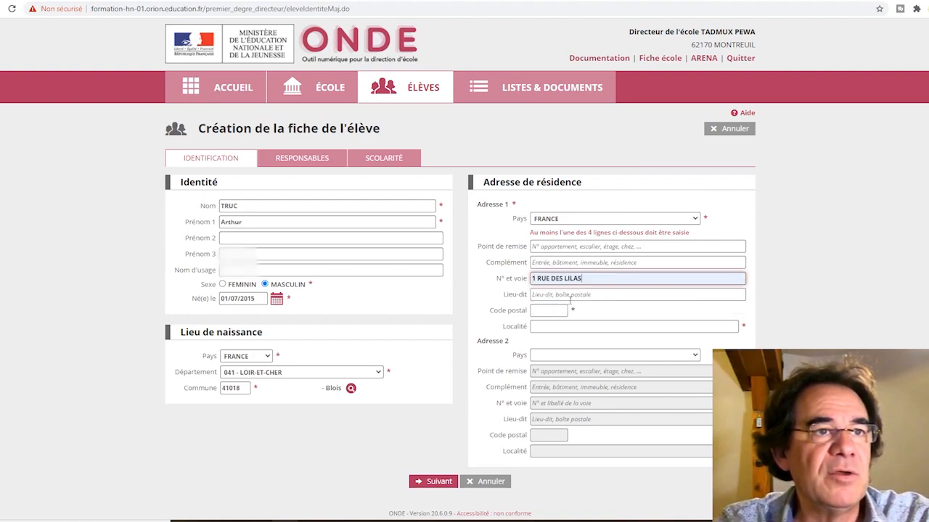
left_click(556, 312)
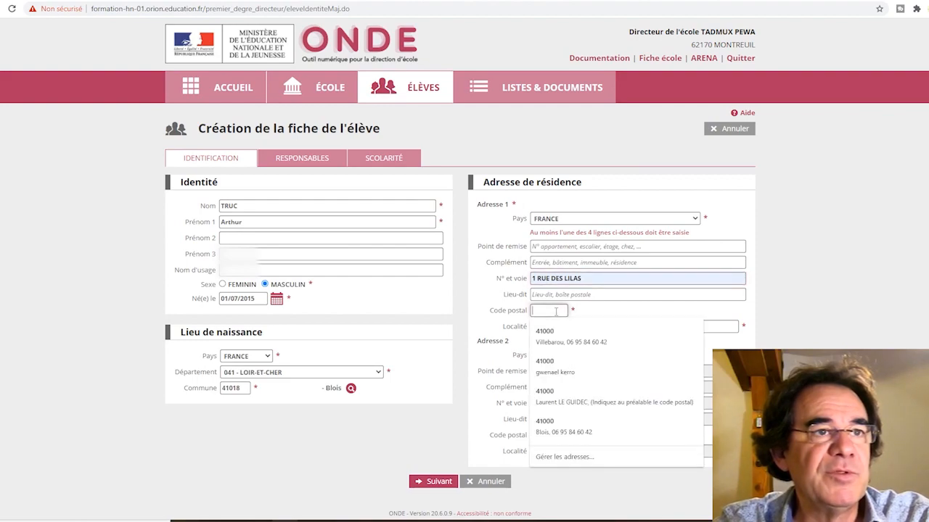
left_click(553, 339)
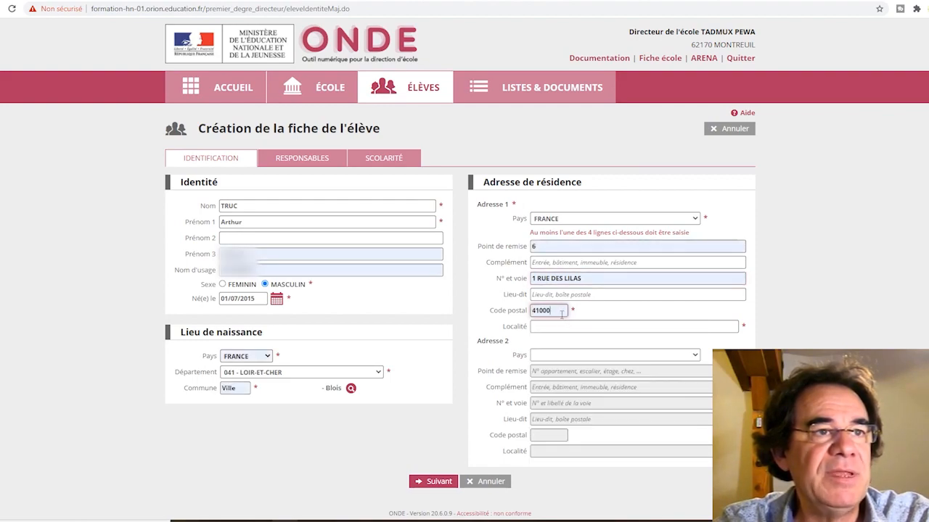
left_click(578, 326)
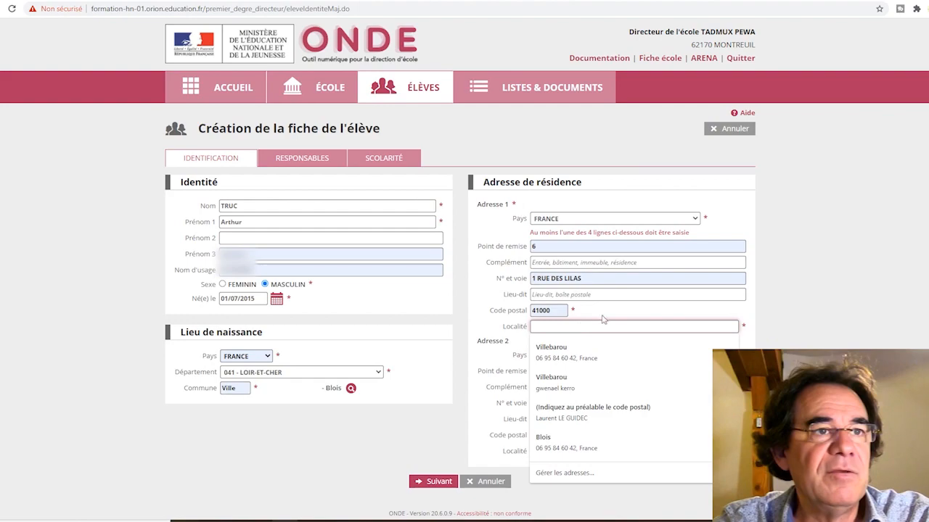
type("bloi")
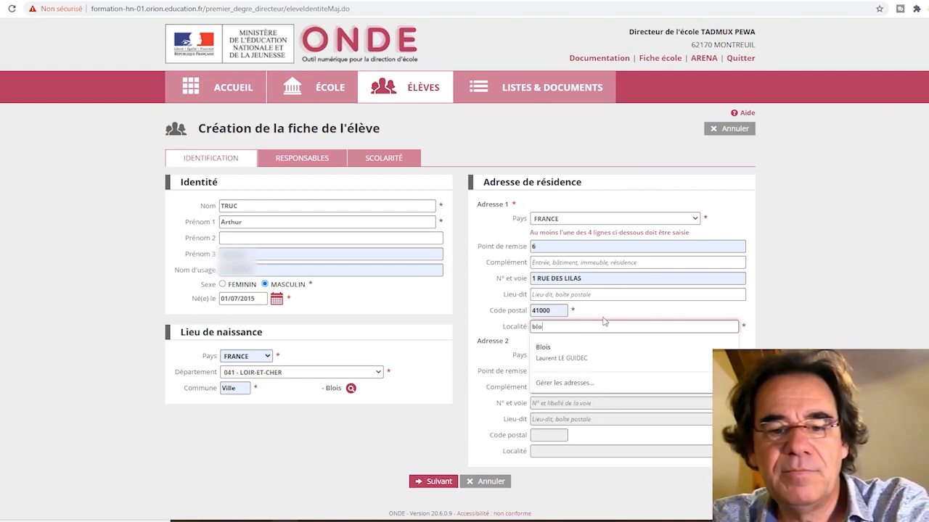
type("s")
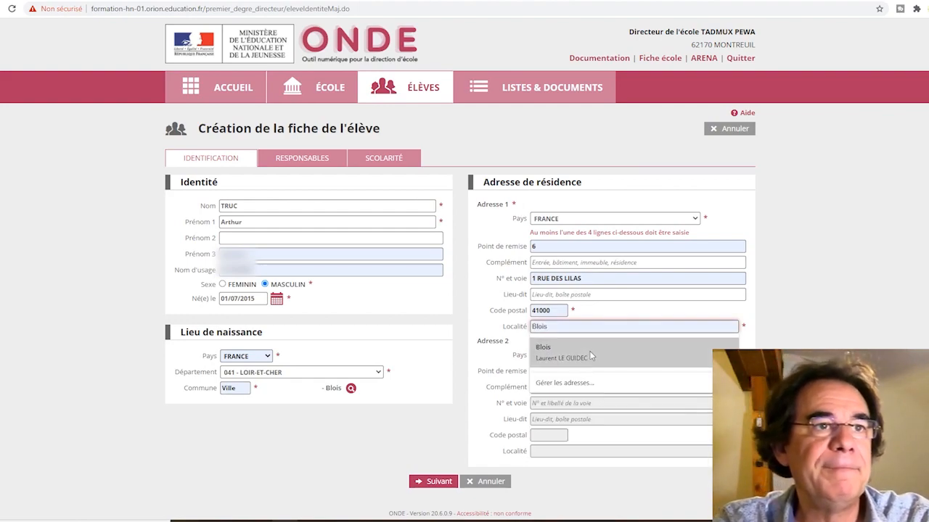
left_click(789, 343)
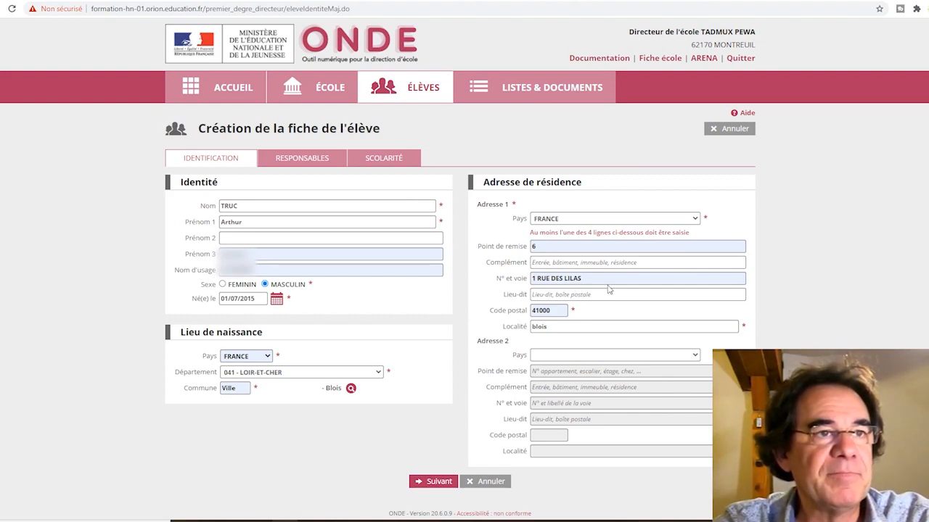
Step: Advance the new pupil record to the Responsables (guardians) step
left_click(439, 481)
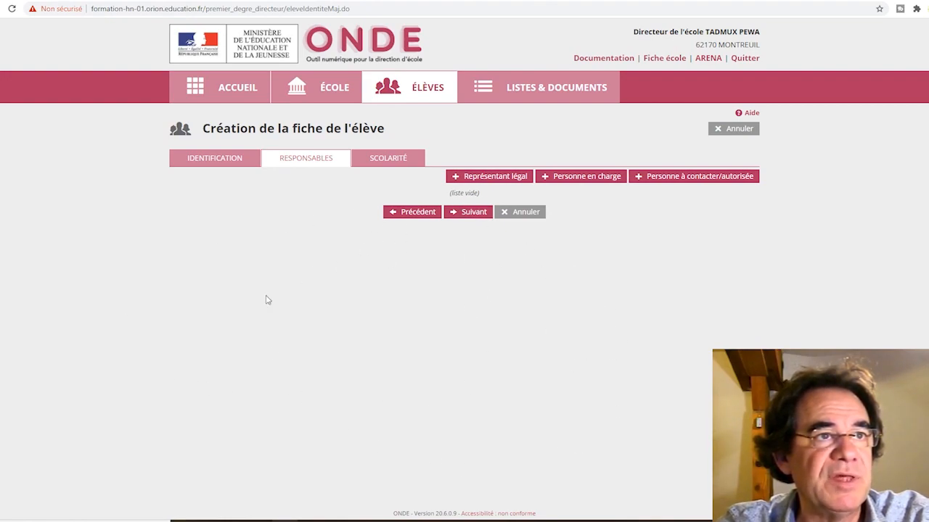
Step: Search for an existing legal guardian by the pupil's surname and a first name; nothing matches
left_click(499, 181)
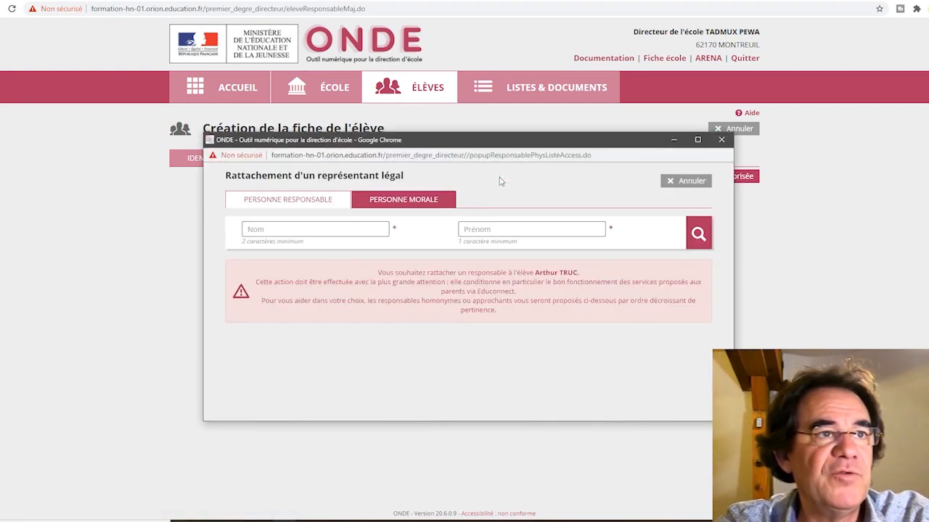
left_click(309, 229)
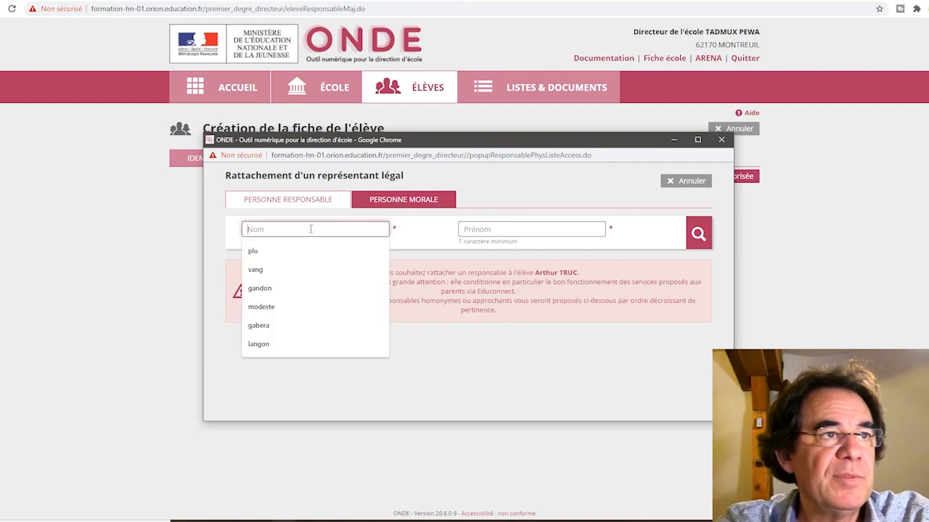
type("truc")
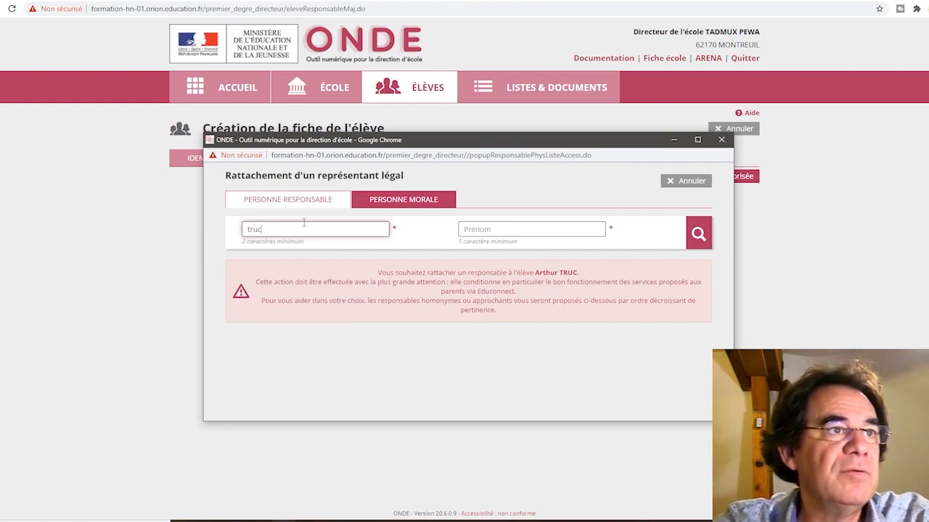
left_click(526, 229)
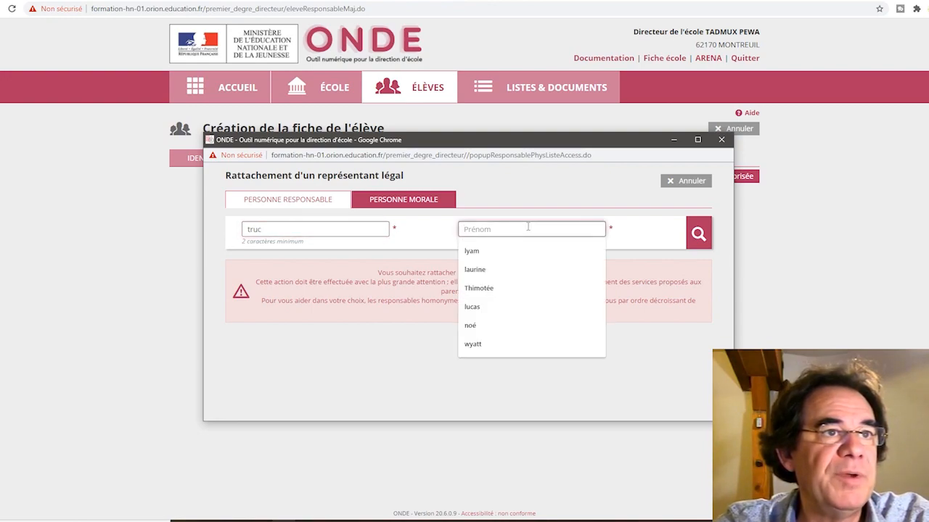
type("rémi")
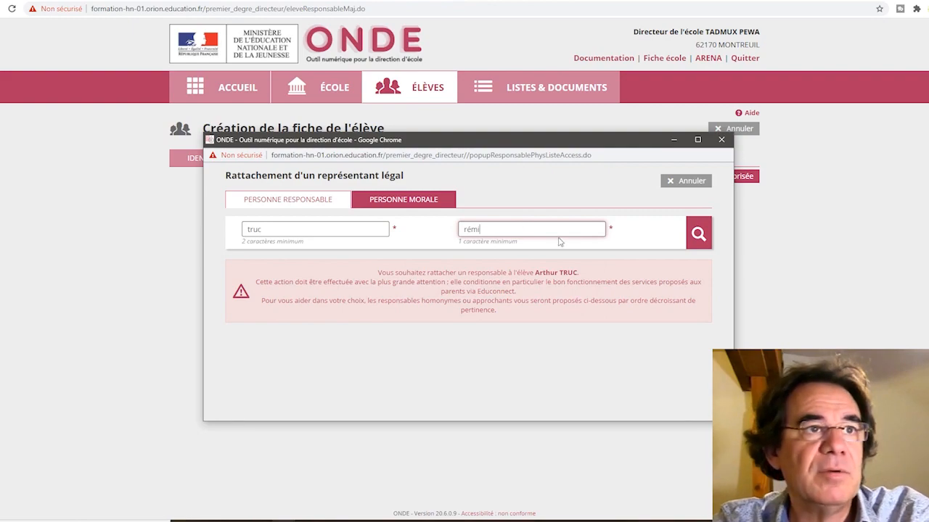
left_click(697, 236)
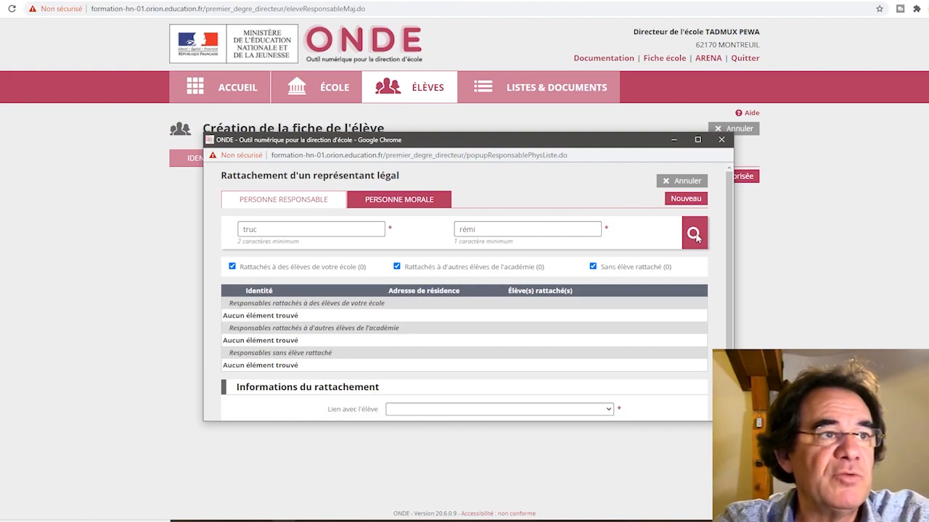
scroll(399, 359, "down", 1)
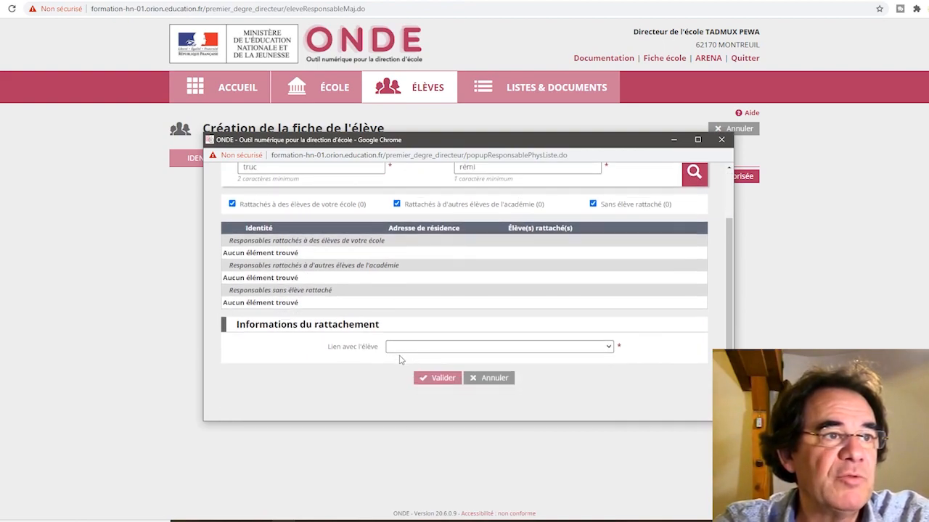
scroll(547, 354, "up", 1)
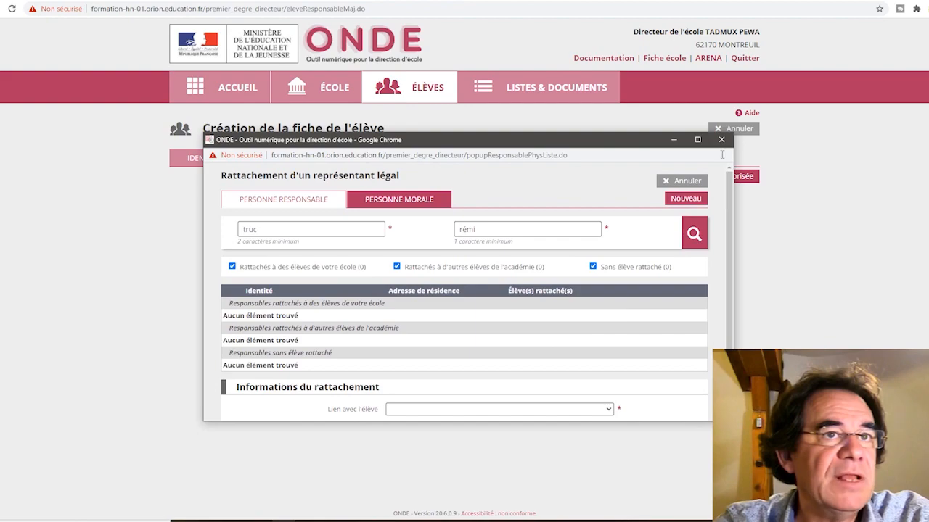
Step: Create a new guardian linked as PERE, civility M., keeping occupation category 99 - non renseignée
left_click(682, 200)
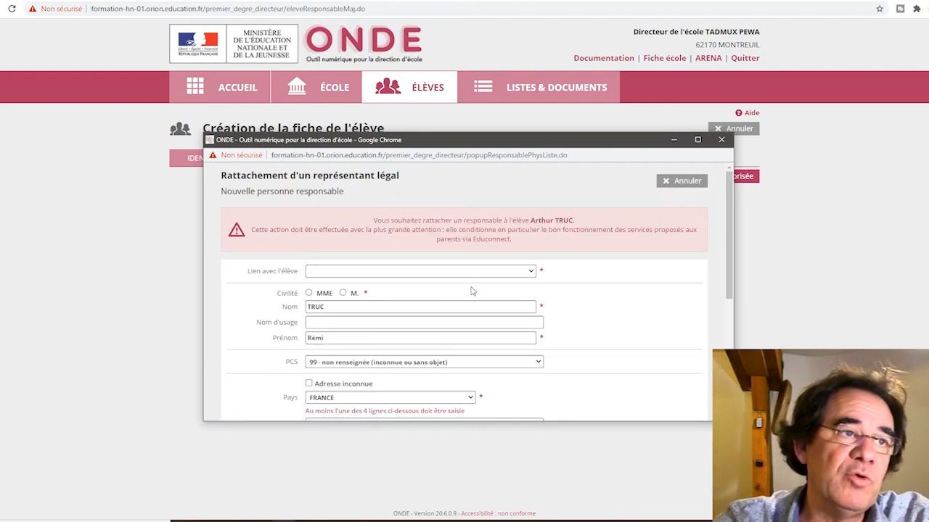
left_click(532, 271)
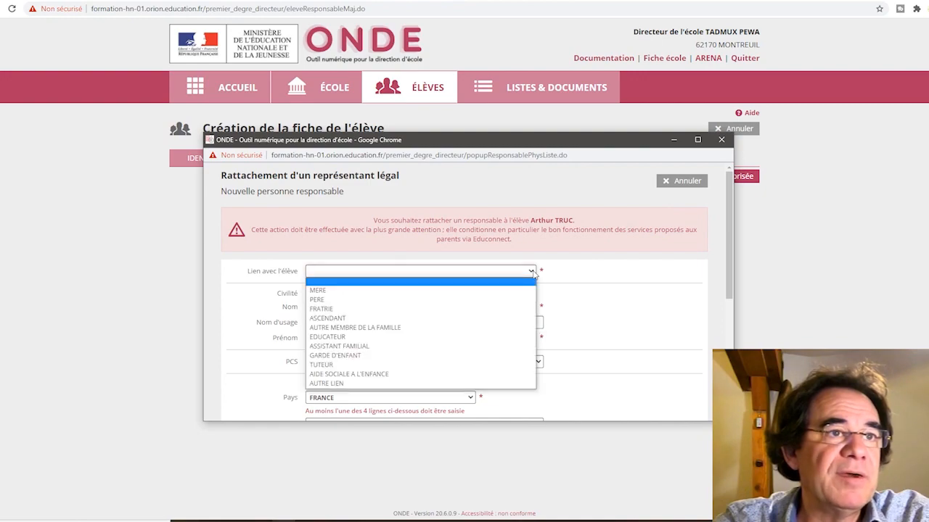
left_click(328, 299)
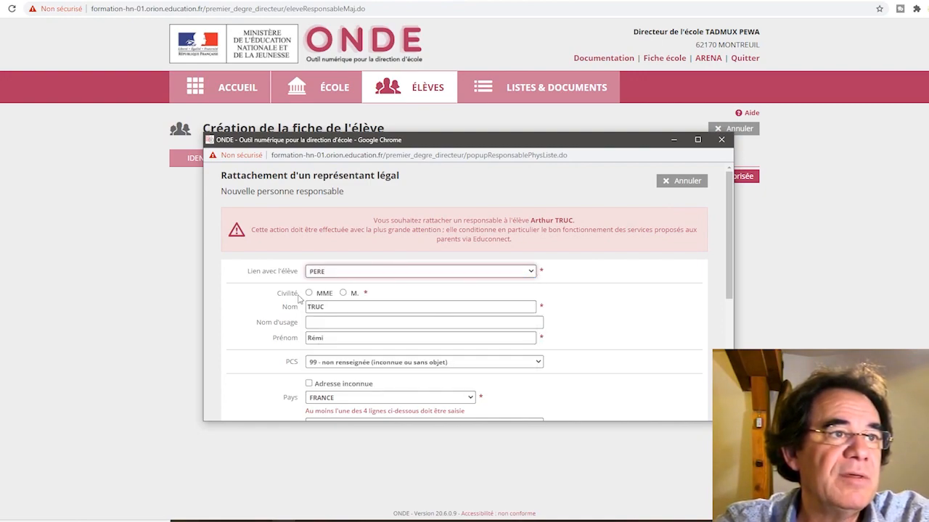
left_click(343, 294)
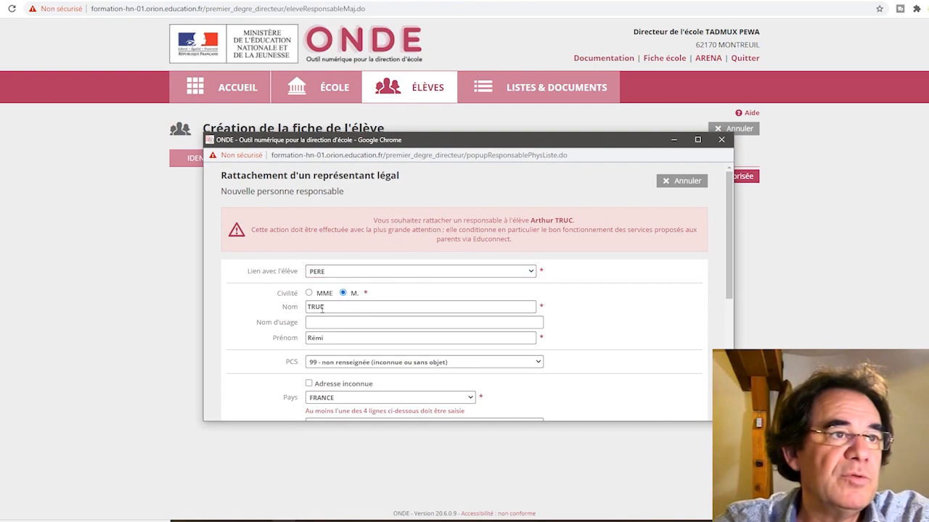
scroll(330, 341, "down", 2)
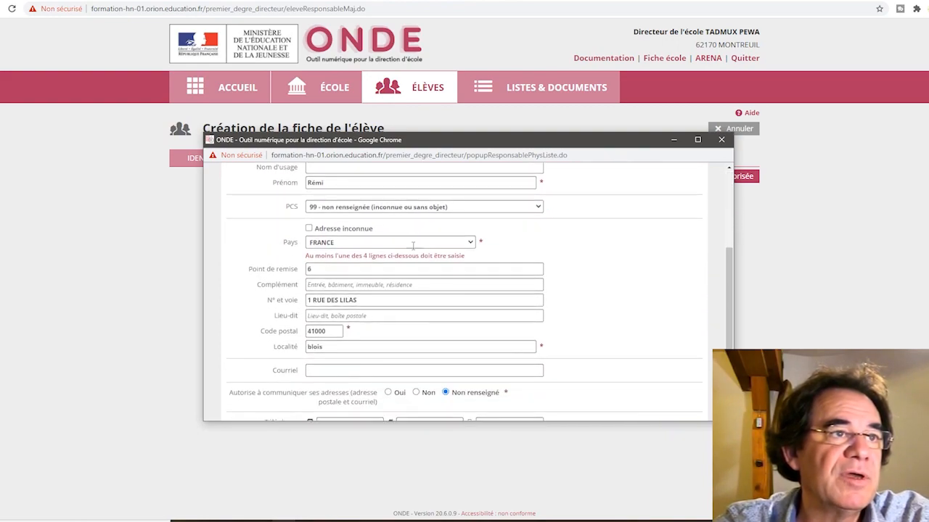
left_click(538, 207)
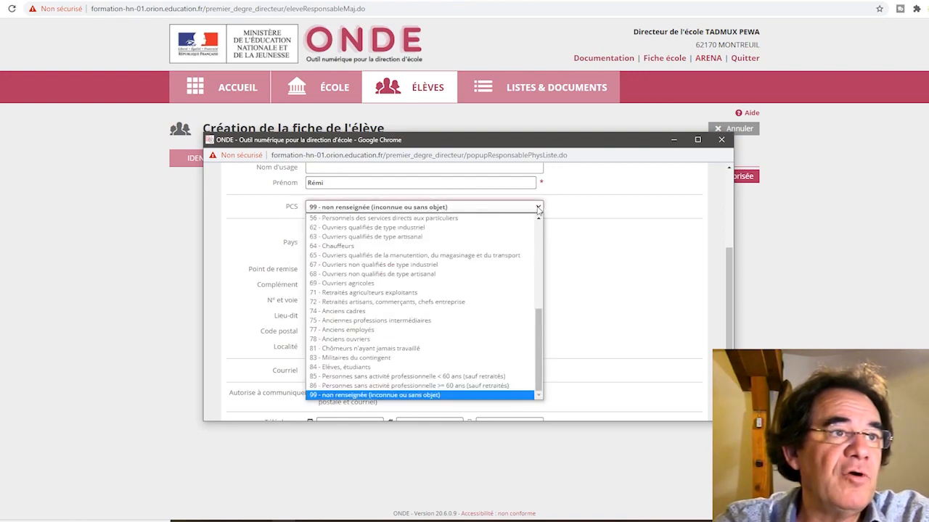
left_click(537, 207)
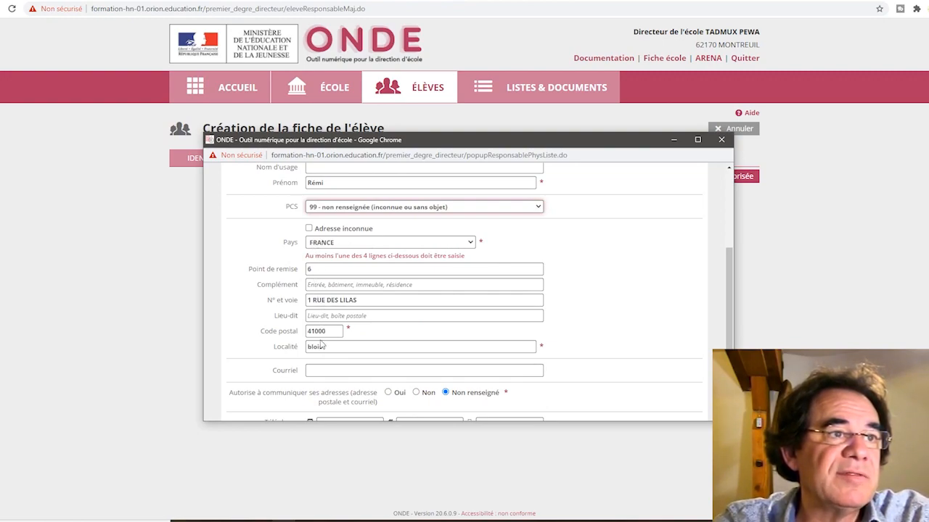
Step: Fill in the father's mobile phone number and validate to attach him to the pupil
scroll(374, 368, "down", 1)
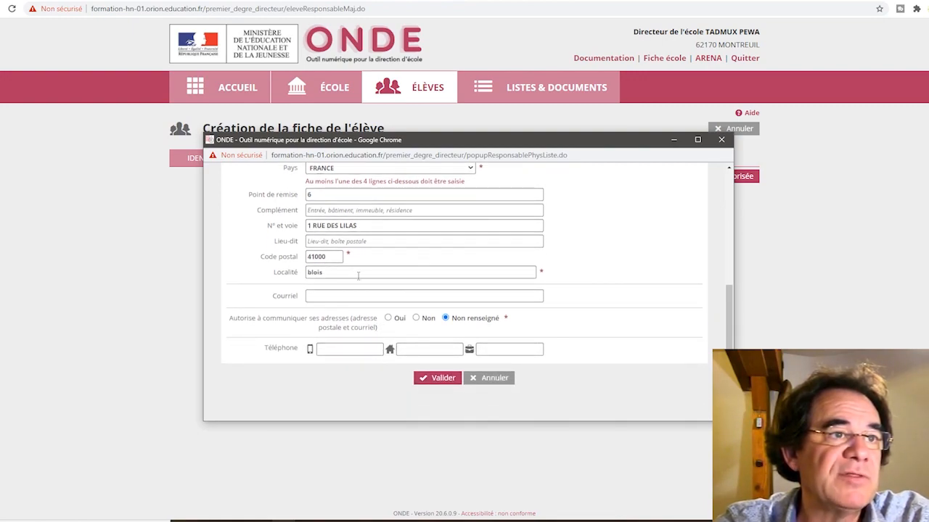
left_click(355, 349)
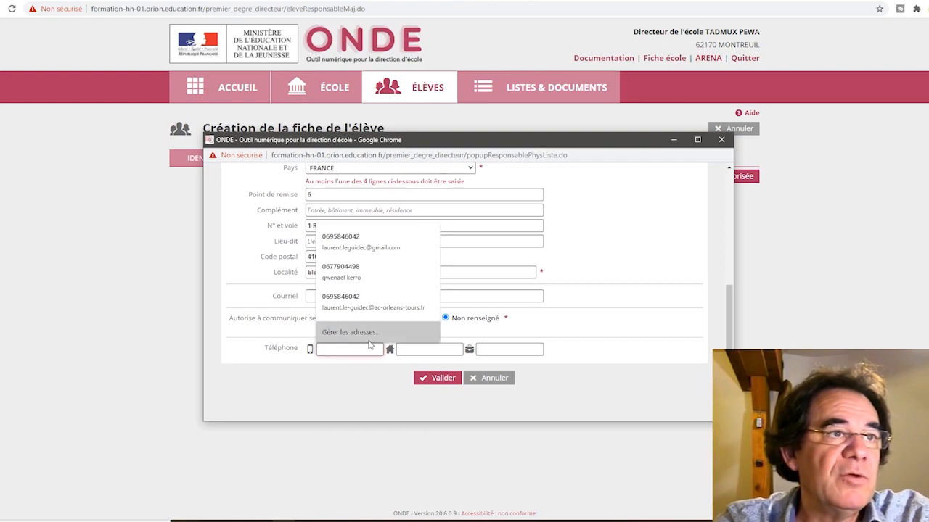
type("0607")
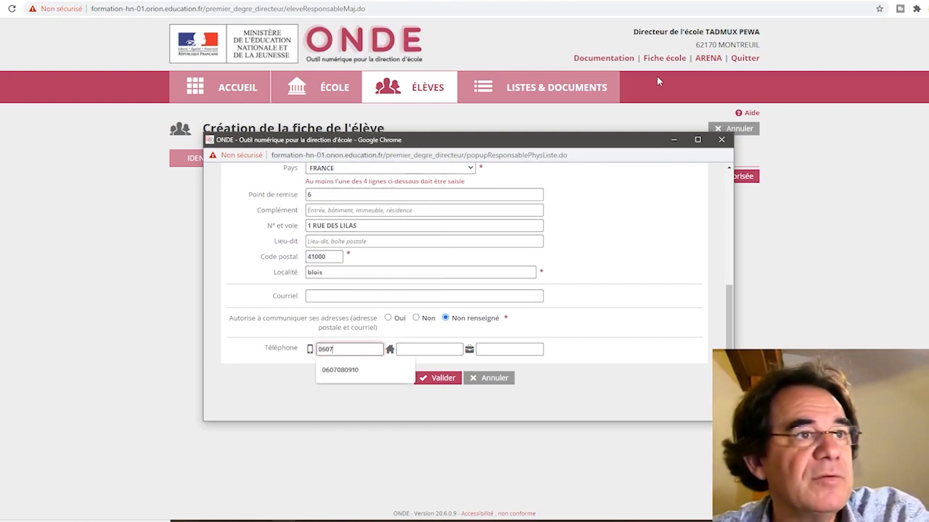
key("Down")
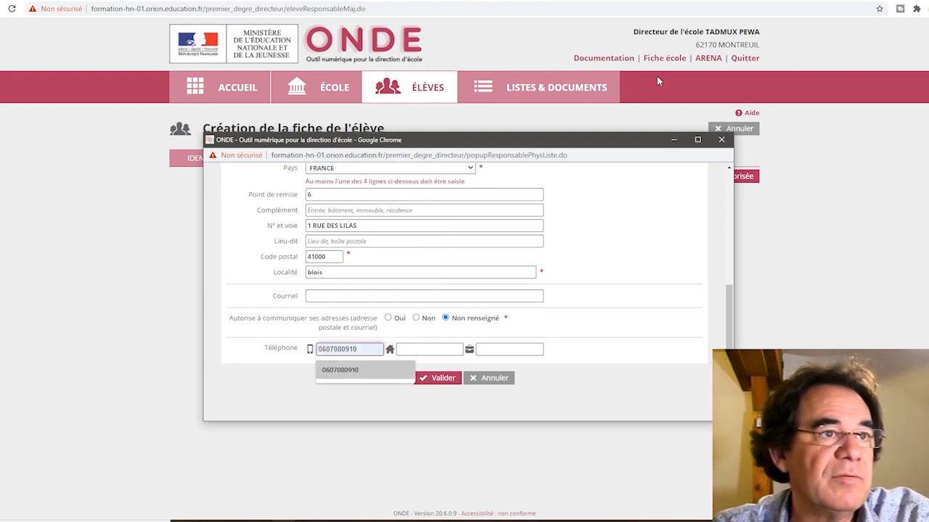
left_click(369, 374)
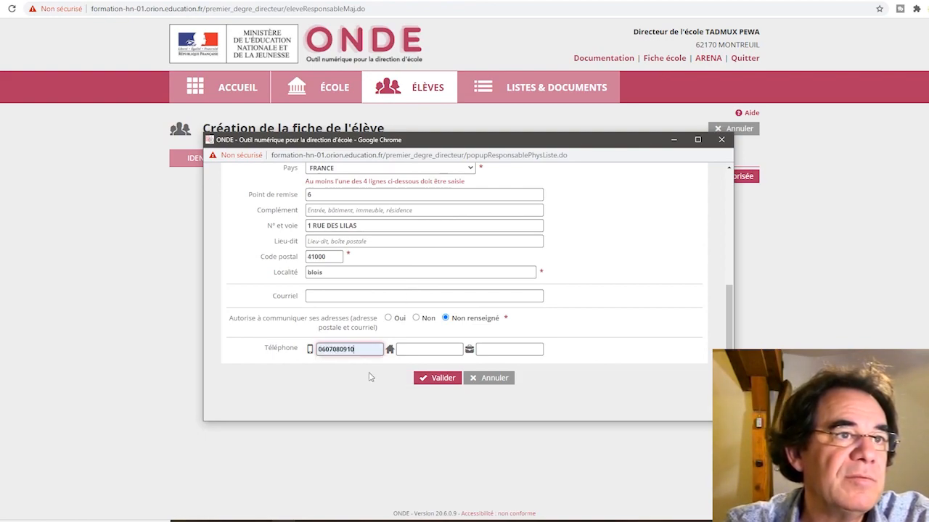
left_click(440, 380)
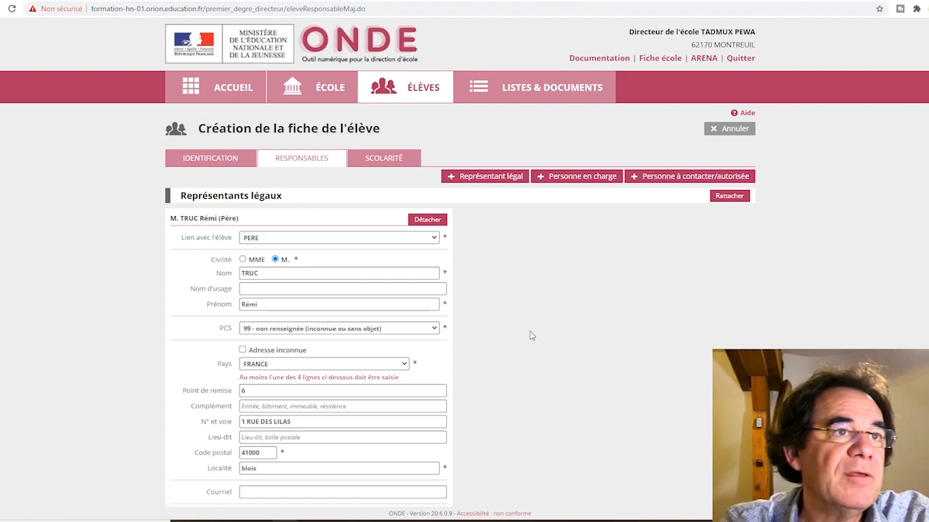
Step: Search for a second legal guardian by the pupil's surname and another first name; no match
scroll(530, 335, "down", 1)
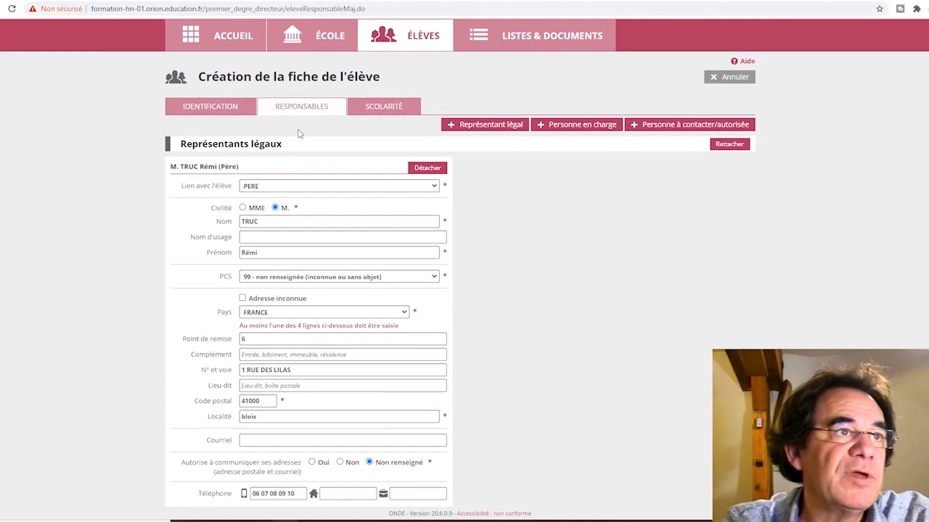
scroll(292, 359, "down", 1)
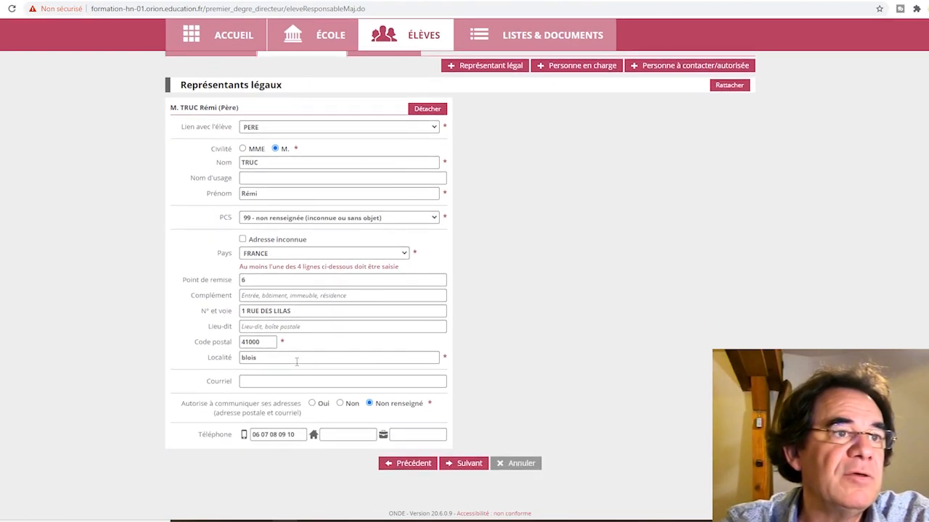
scroll(297, 360, "up", 2)
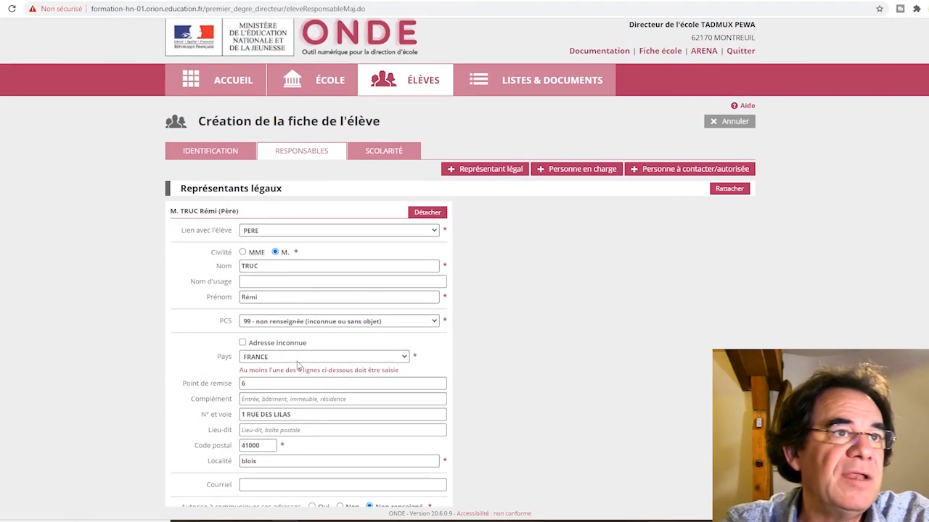
scroll(298, 360, "down", 1)
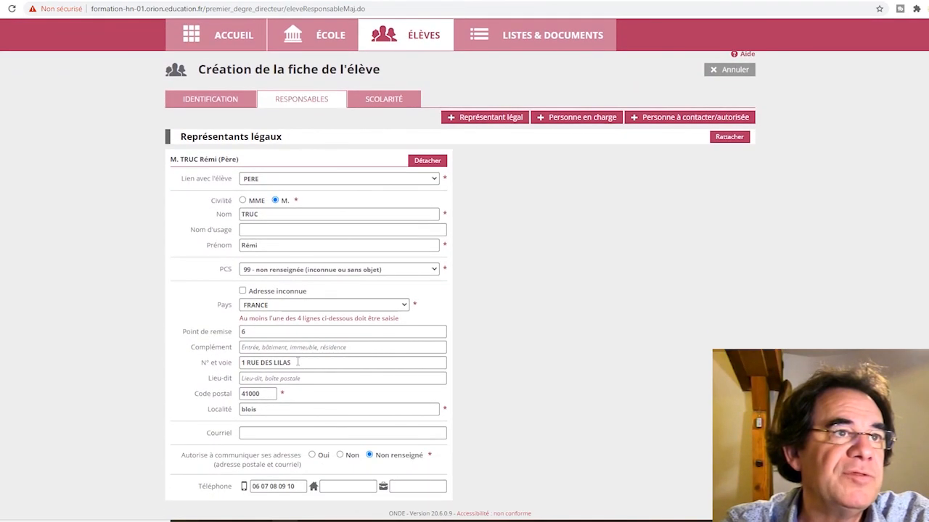
left_click(484, 120)
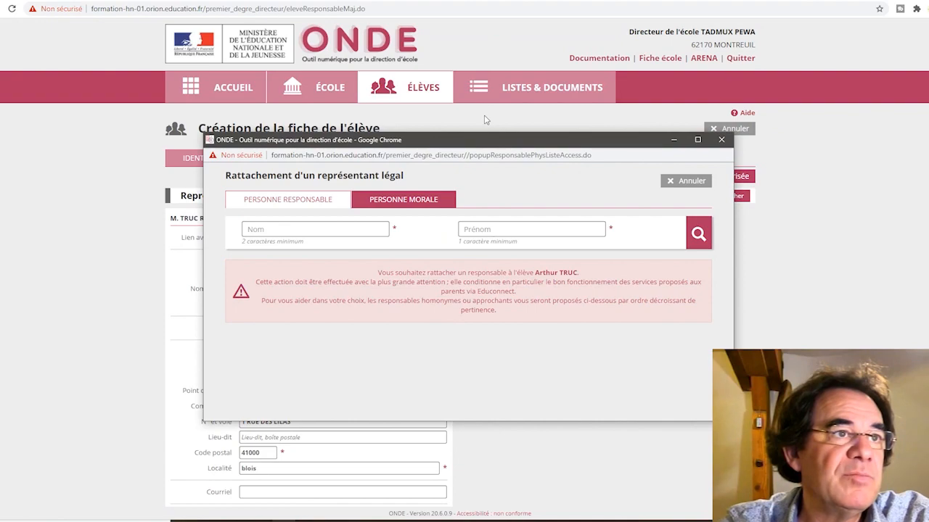
left_click(347, 230)
type("truc")
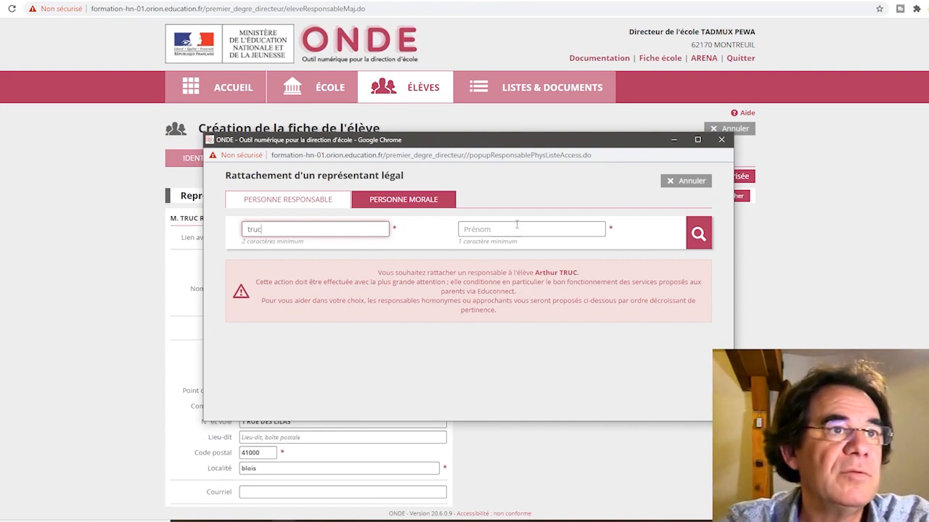
left_click(517, 227)
type("marie")
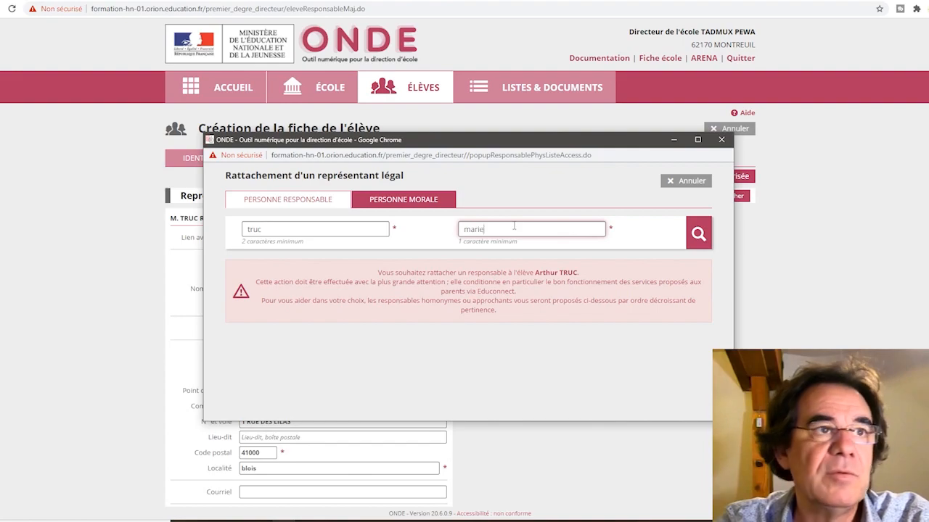
left_click(697, 237)
scroll(653, 350, "down", 2)
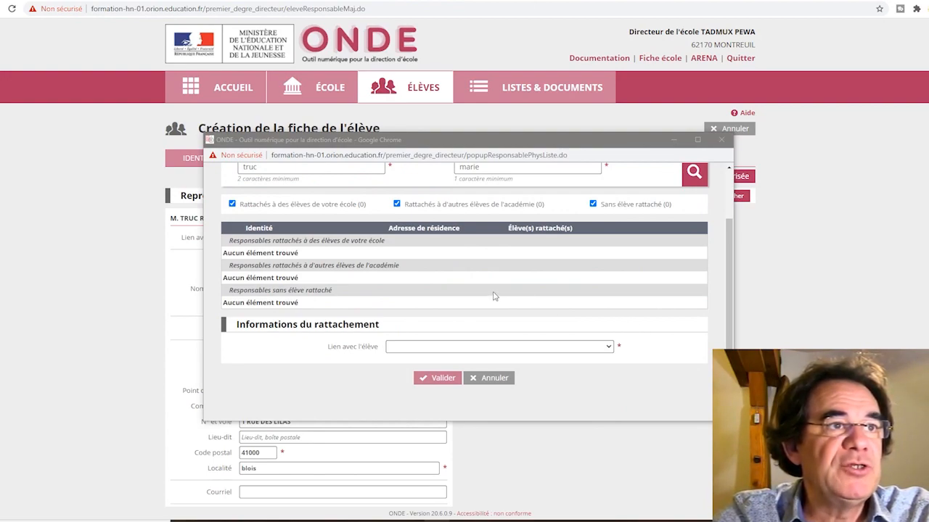
scroll(566, 320, "up", 2)
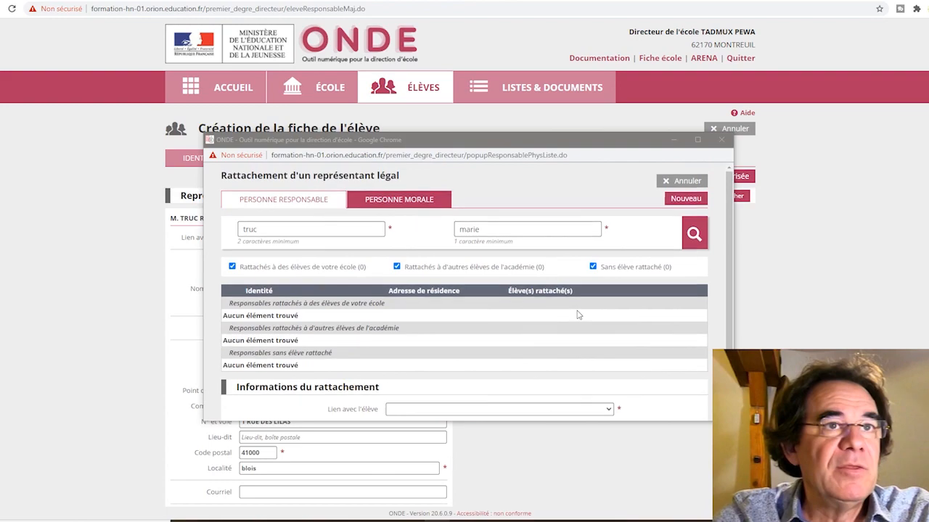
Step: Create a new second guardian with relationship PERE and title MME
left_click(683, 203)
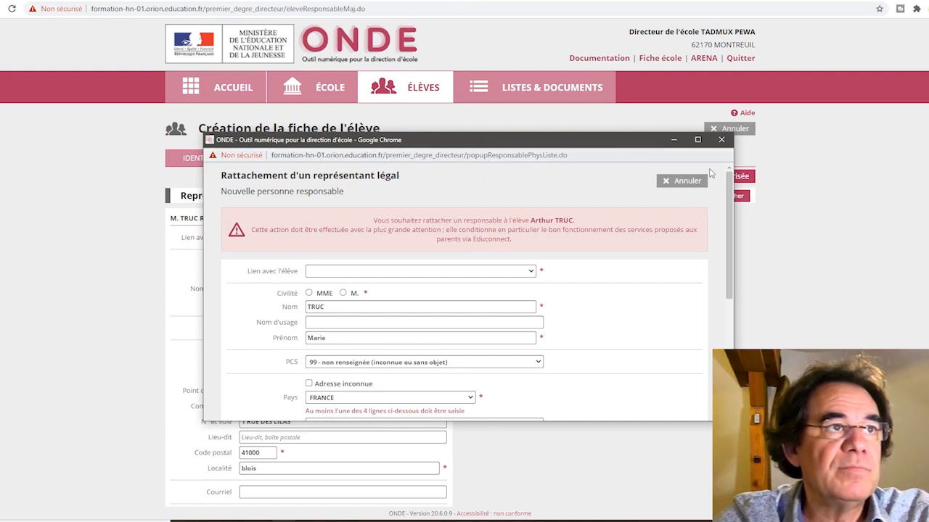
left_click_drag(728, 210, 743, 350)
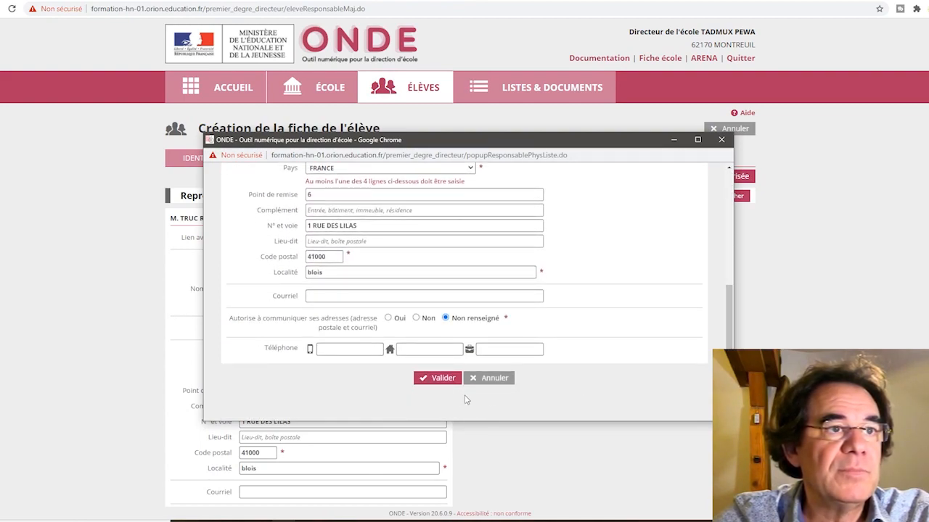
scroll(470, 335, "up", 5)
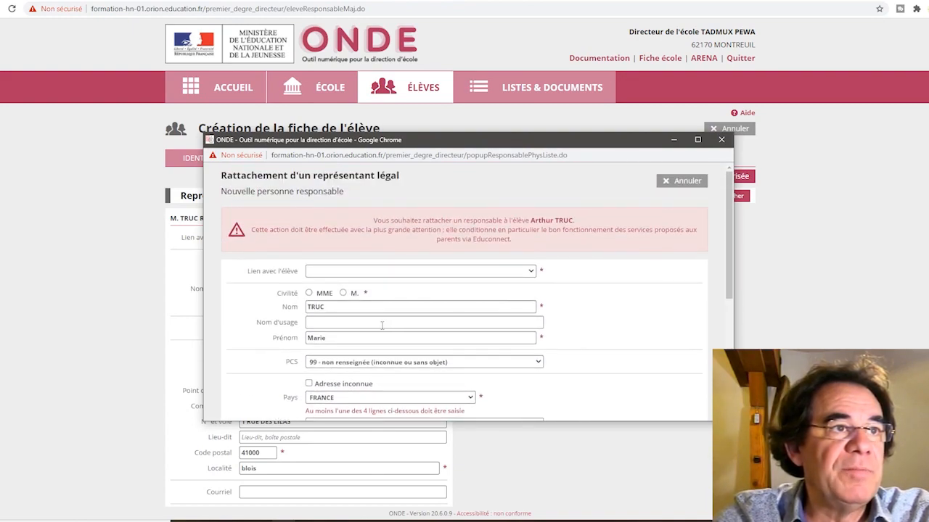
left_click(375, 273)
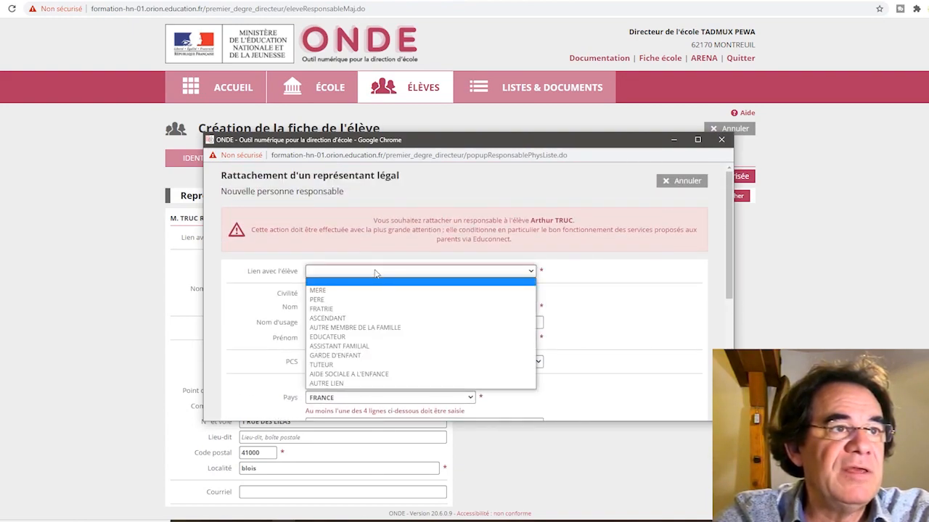
left_click(323, 299)
left_click(310, 294)
Step: Enter the second guardian's mobile phone number and validate the guardian
scroll(348, 319, "down", 3)
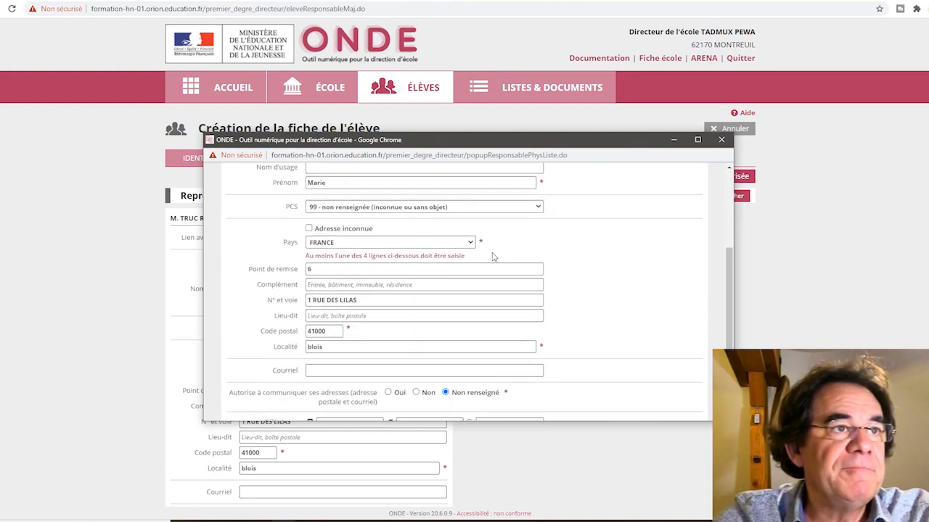
scroll(370, 299, "down", 2)
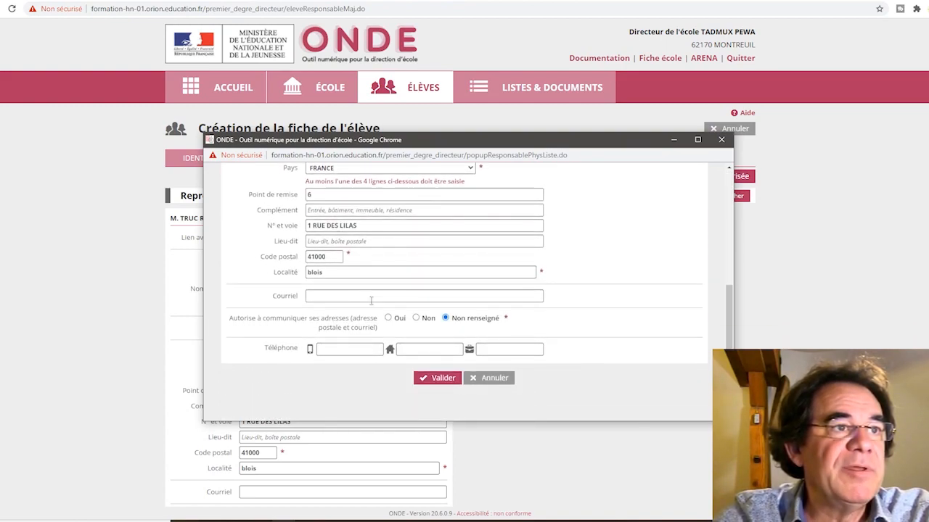
left_click(360, 351)
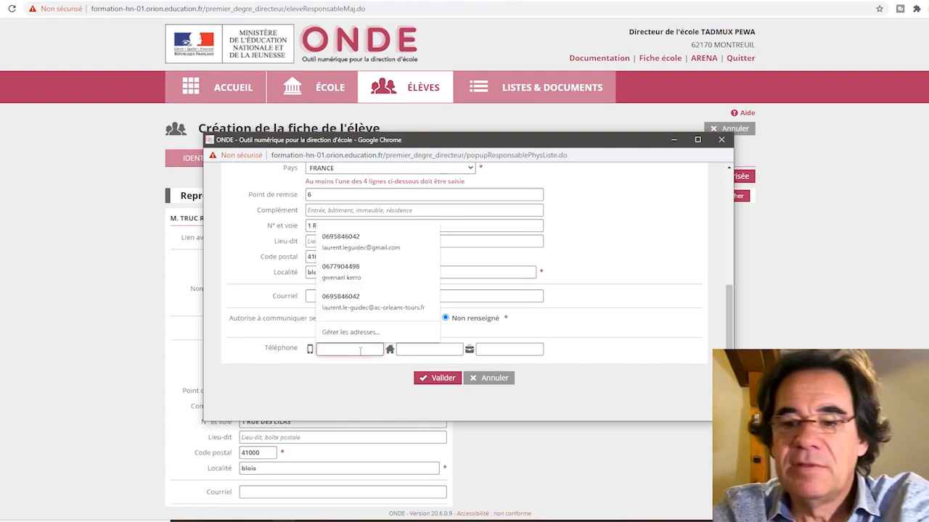
type("0607080910")
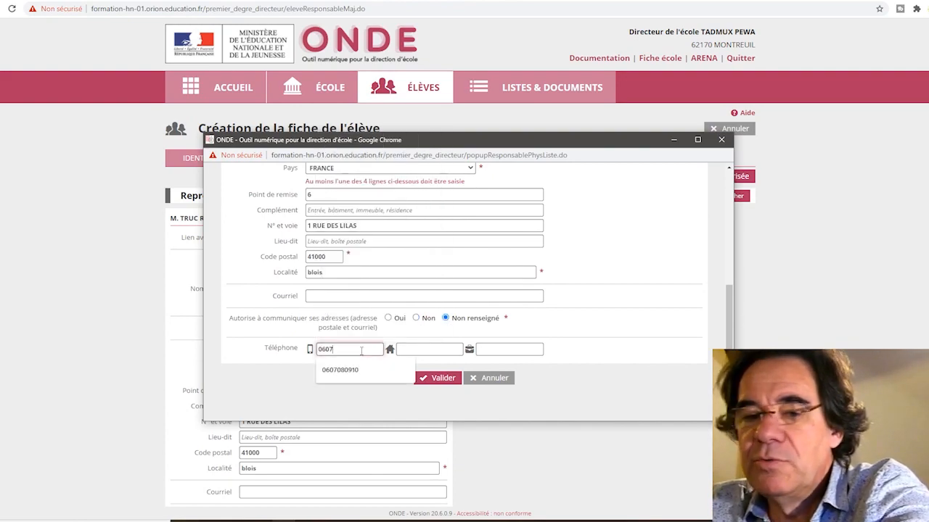
left_click(355, 374)
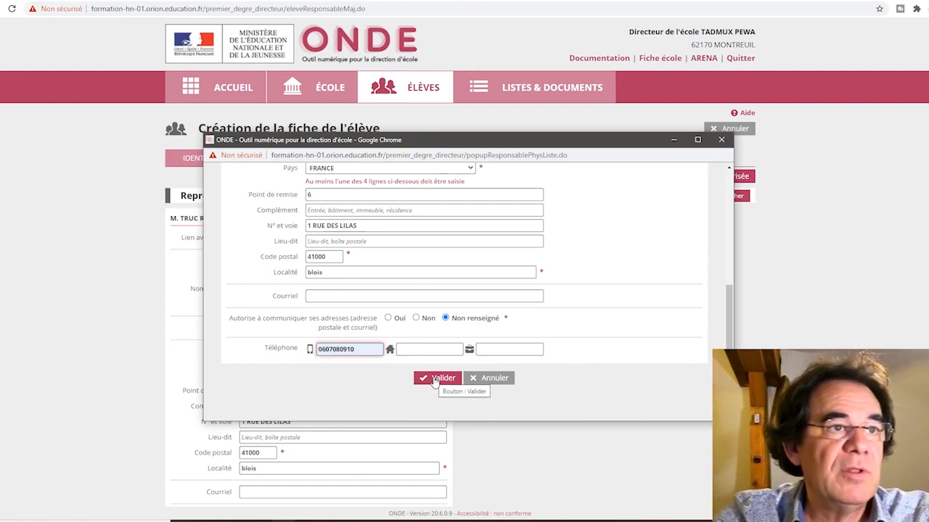
left_click(434, 382)
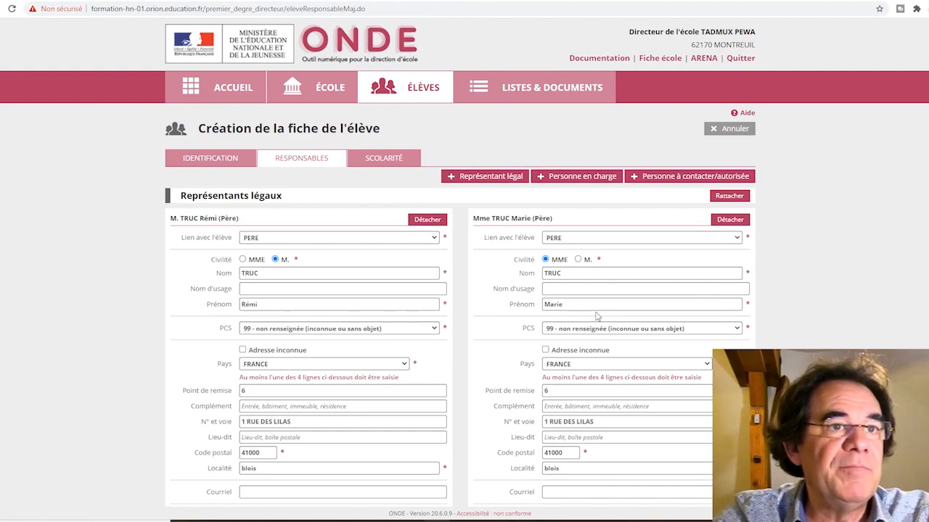
Step: Enroll the pupil in CE1 with admission accepted from 20/12/2020 and validate the record
scroll(596, 317, "down", 2)
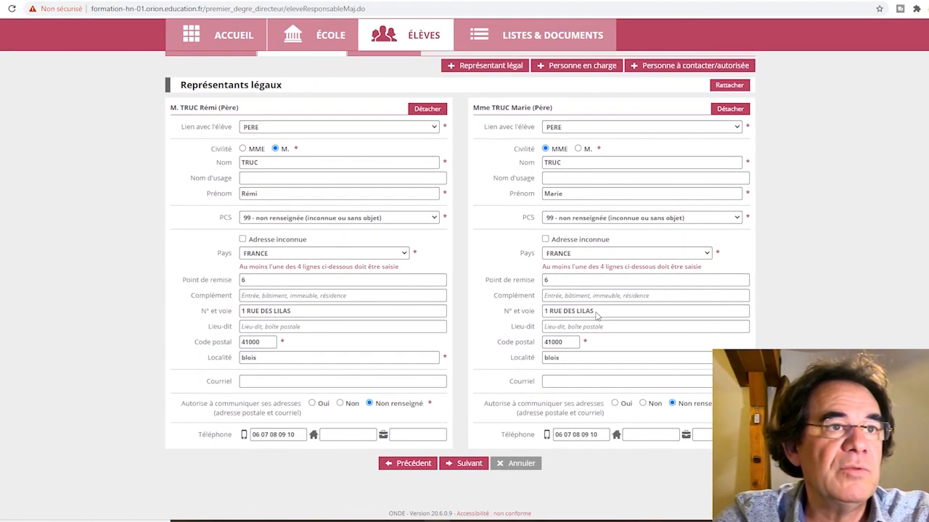
left_click(462, 465)
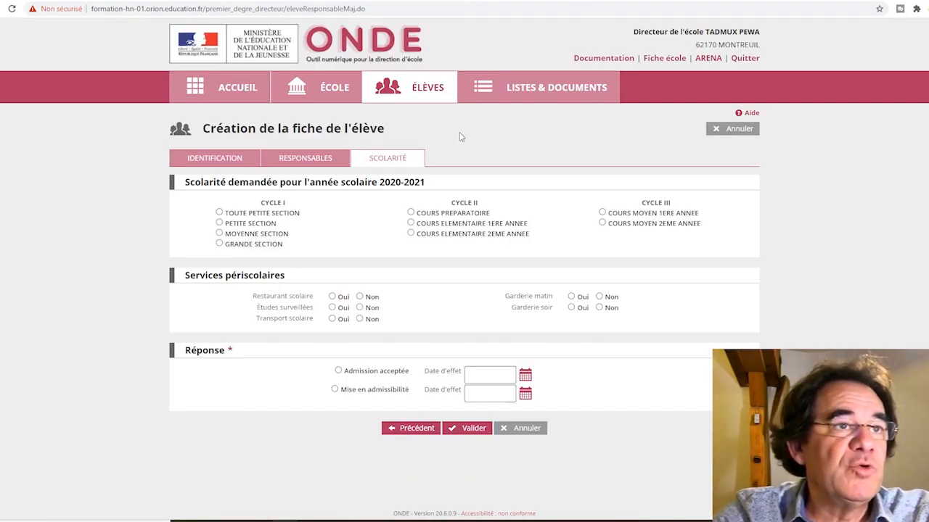
left_click(410, 224)
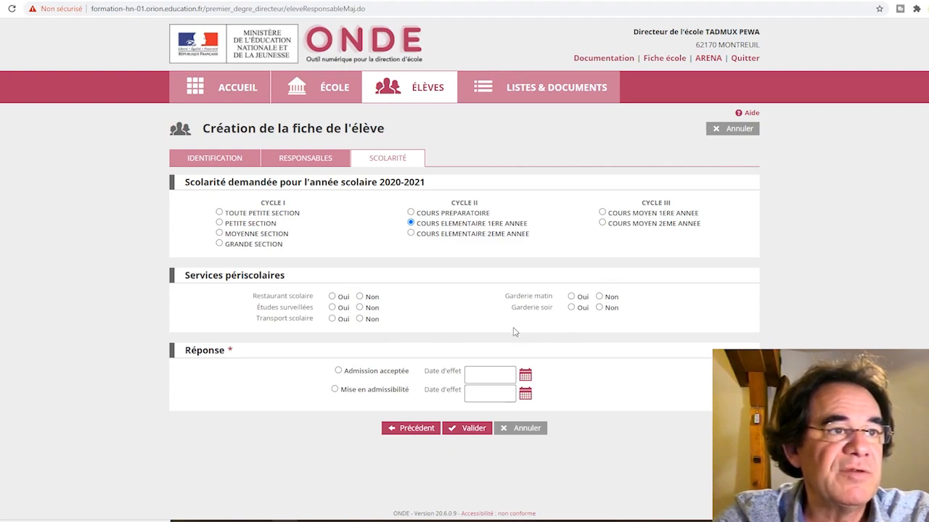
left_click(338, 371)
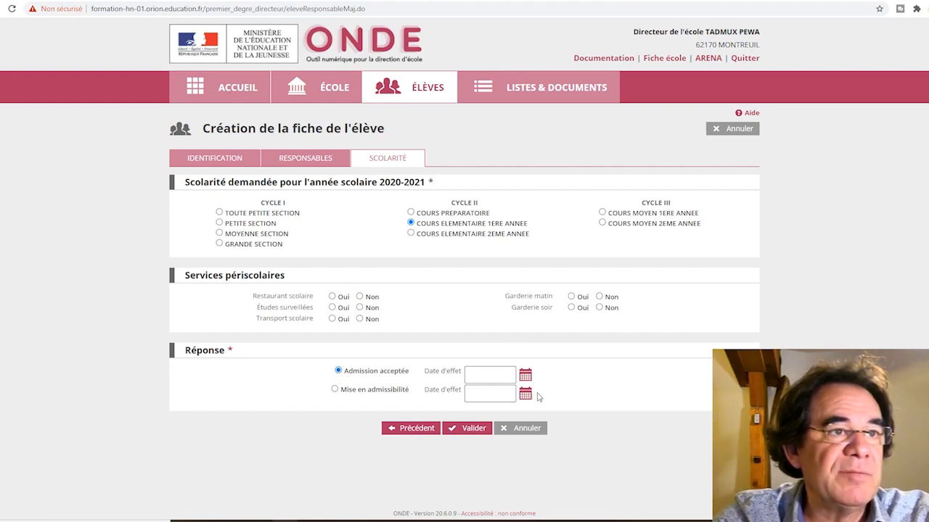
left_click(525, 378)
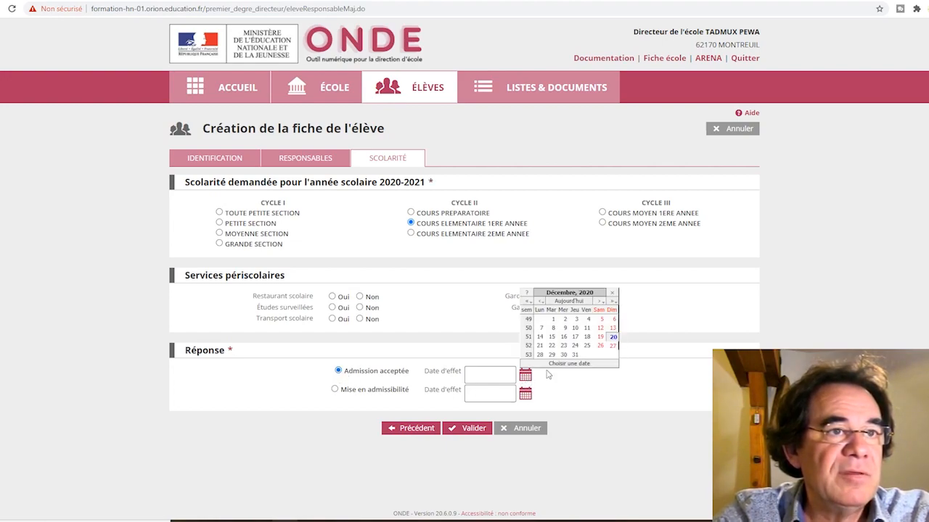
left_click(628, 340)
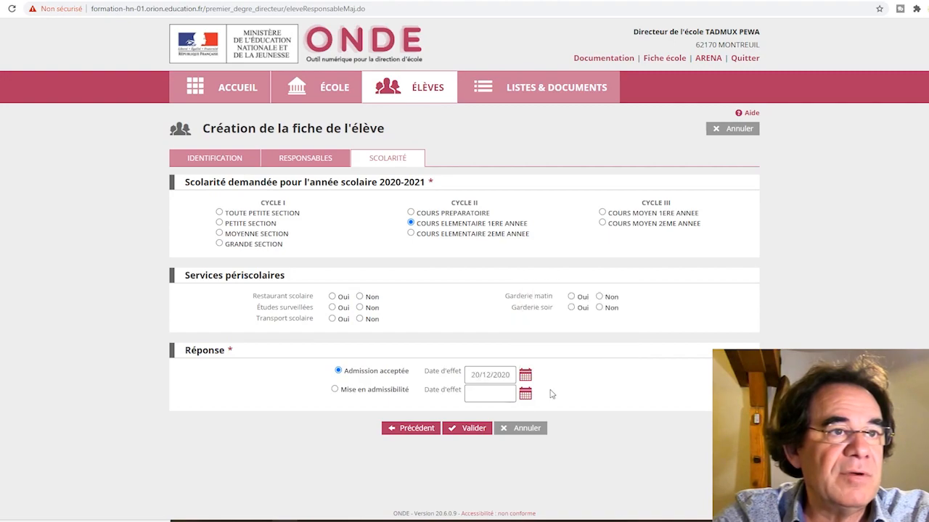
left_click(460, 429)
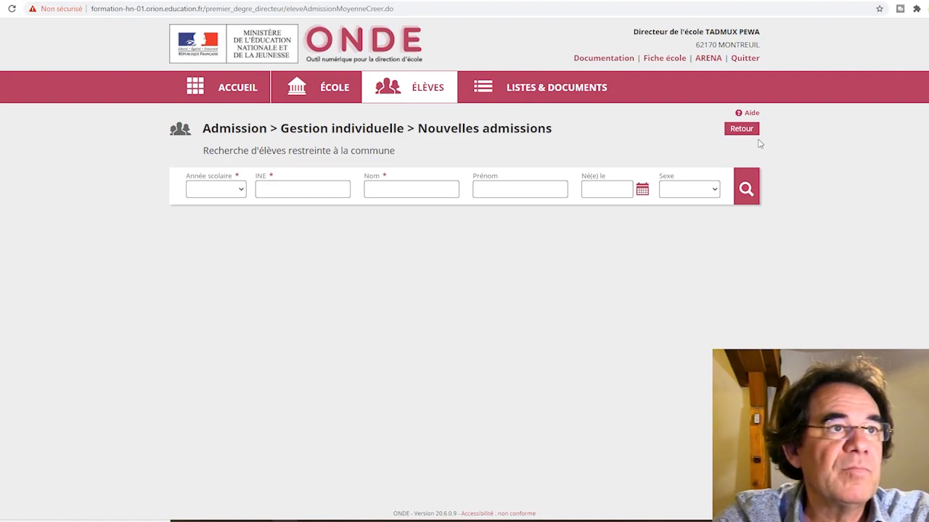
Step: Return to the ACCUEIL dashboard and open the 2 accepted admissions for 2020-2021
left_click(235, 90)
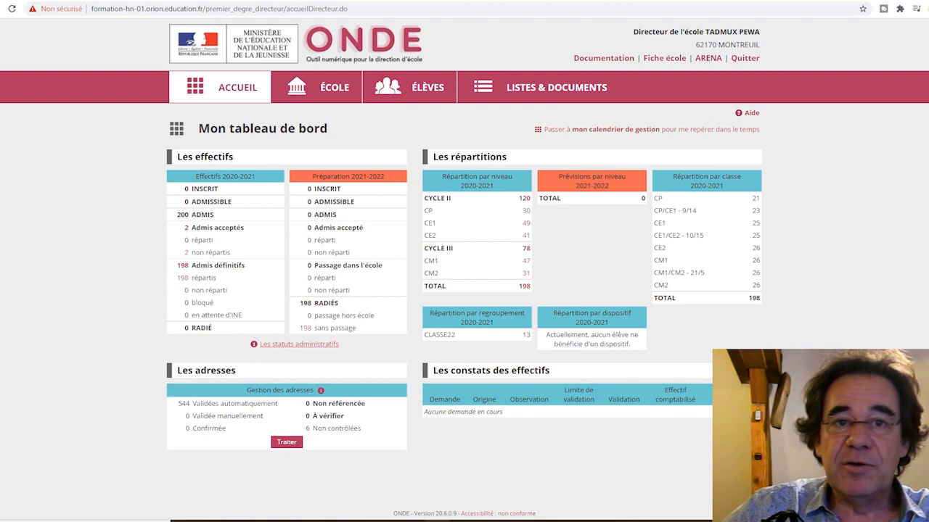
left_click(186, 227)
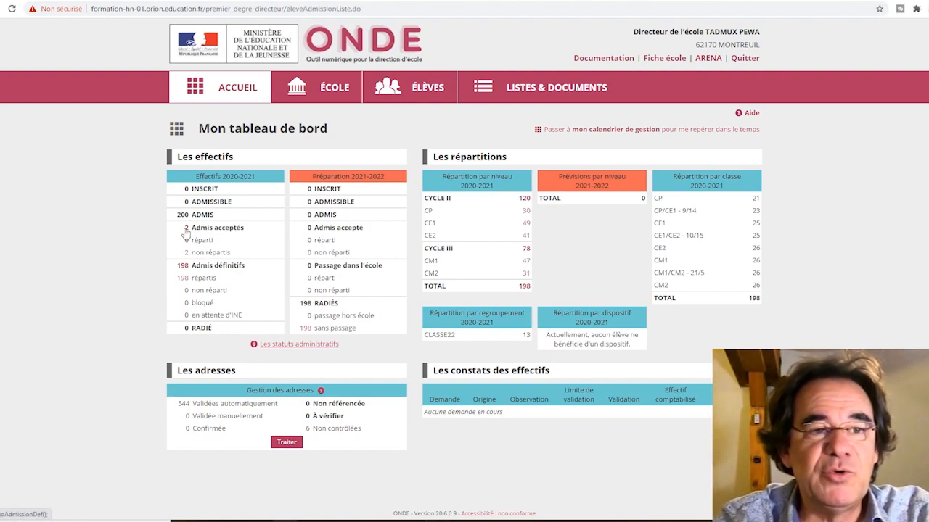